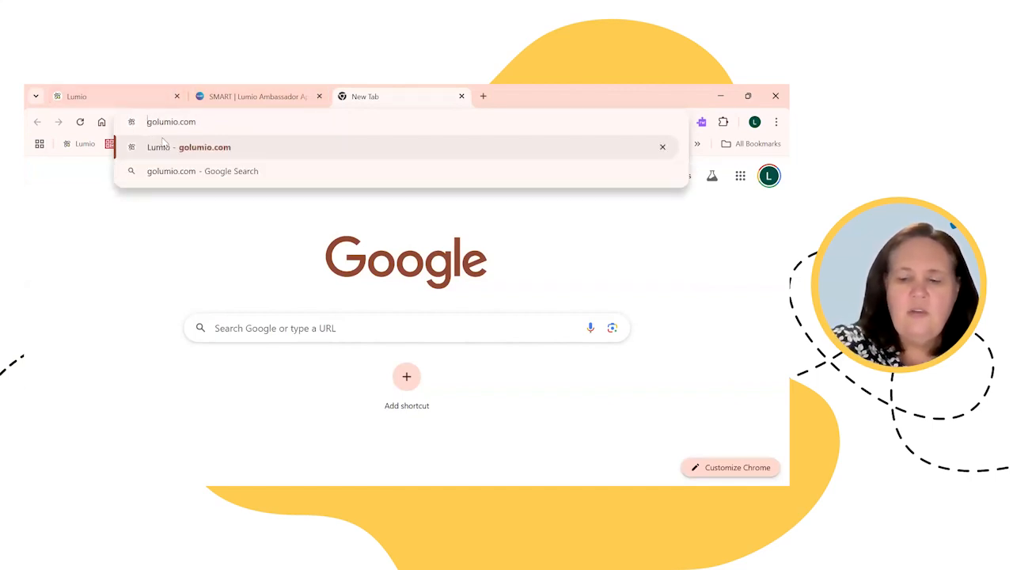
# Step: Load golumio.com, sign out of Lumio from the library tab, and return to the homepage tab
pyautogui.press('Return')
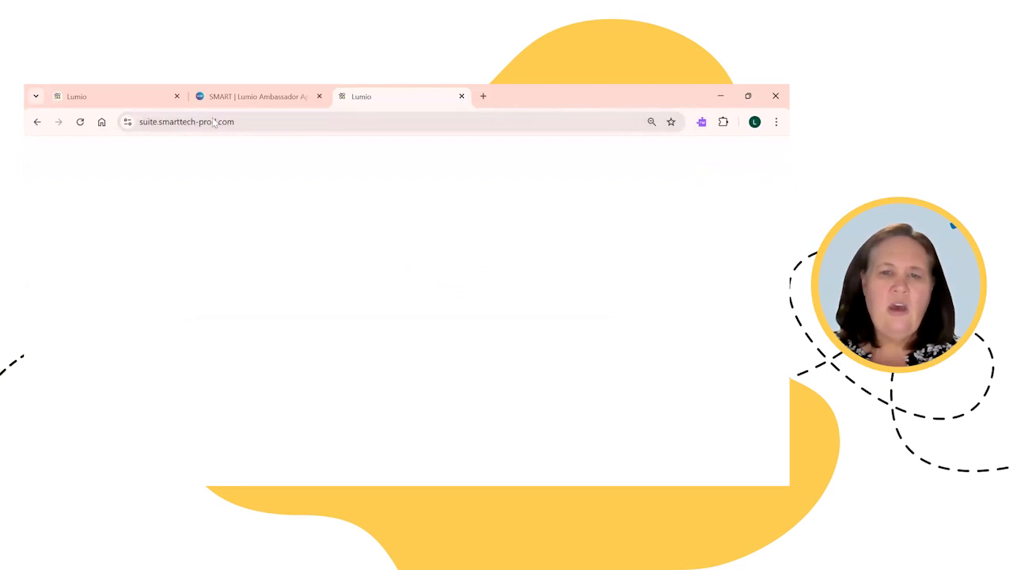
pyautogui.click(143, 95)
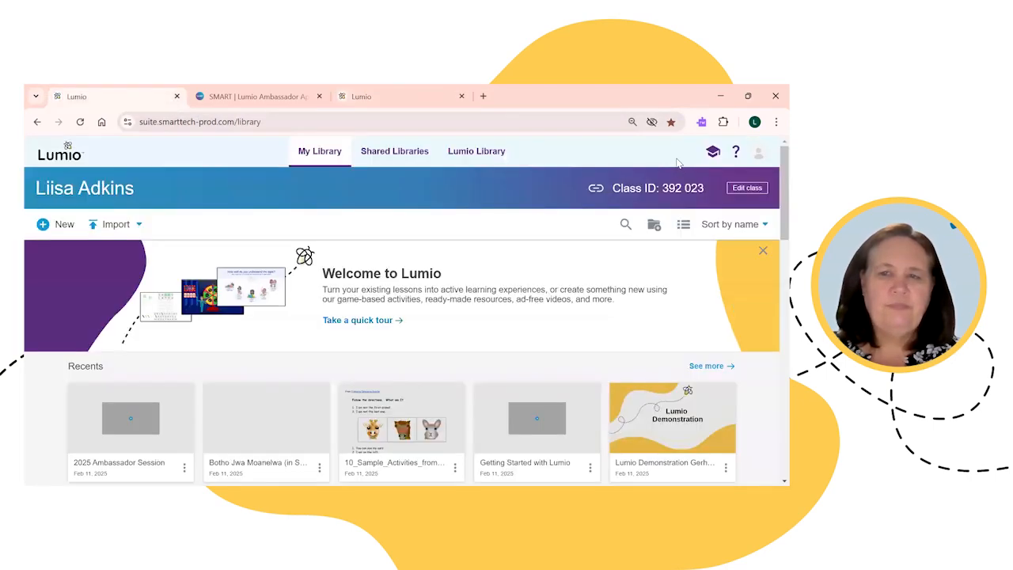
pyautogui.click(758, 154)
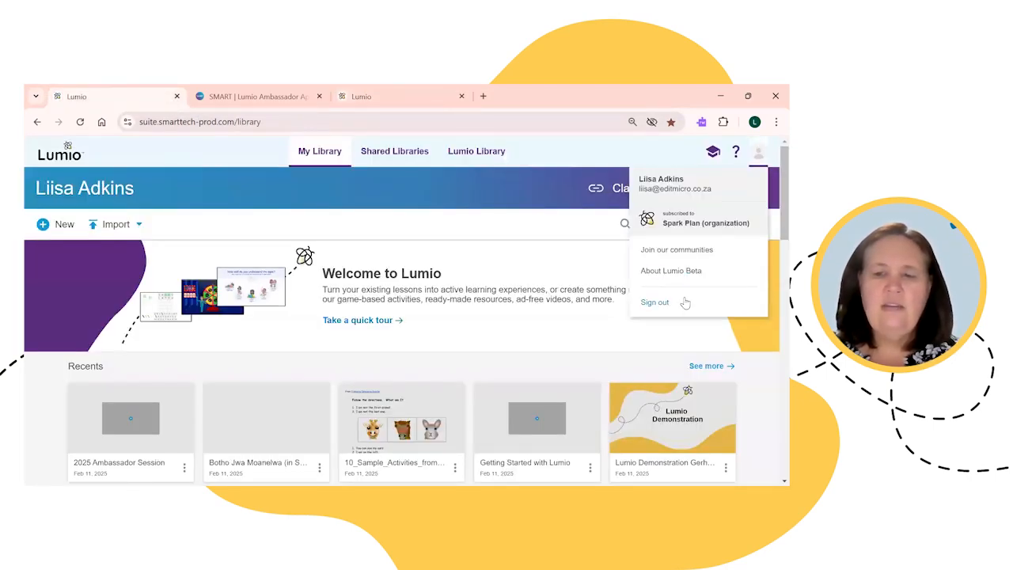
pyautogui.click(645, 306)
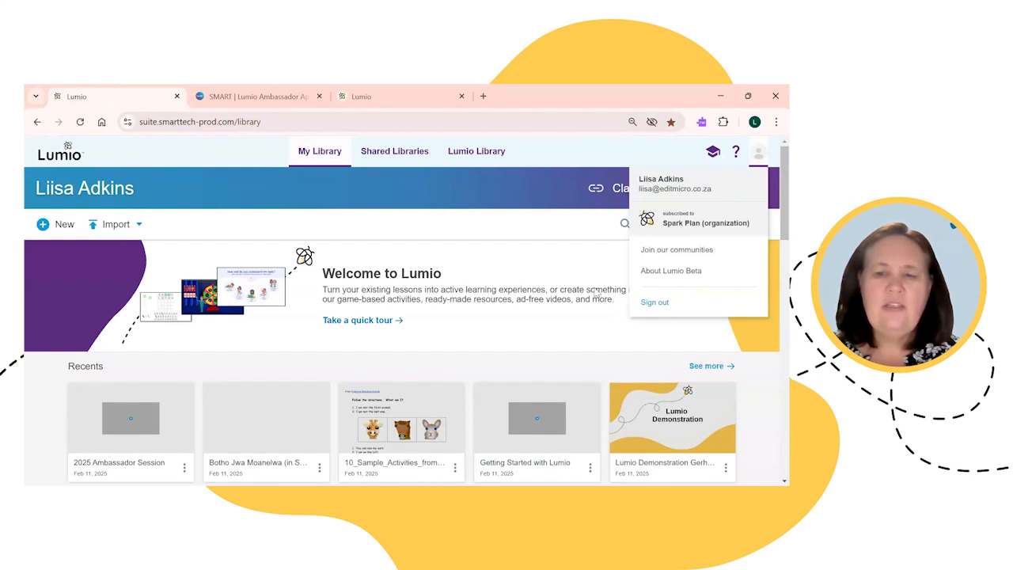
pyautogui.click(399, 95)
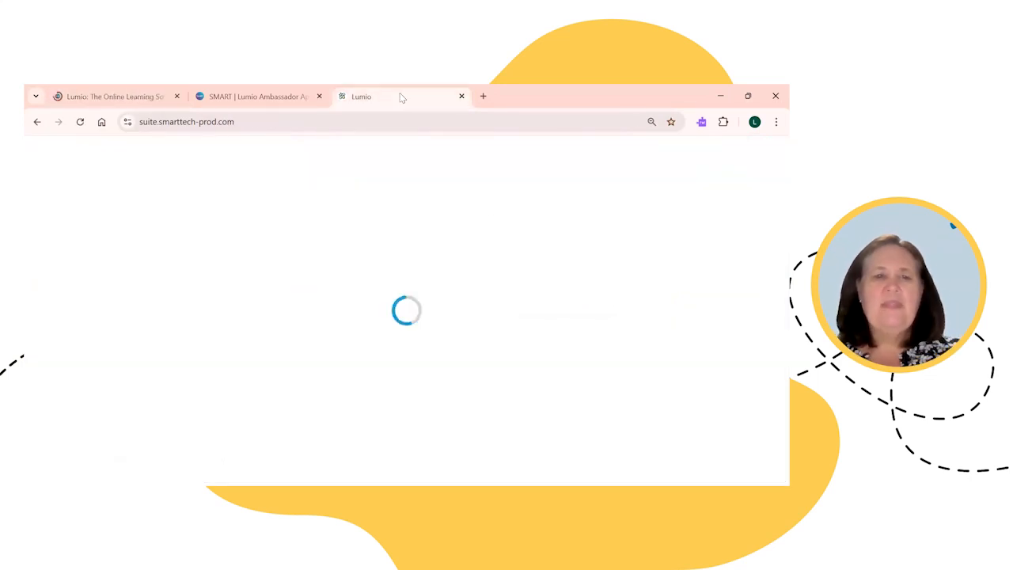
pyautogui.click(102, 95)
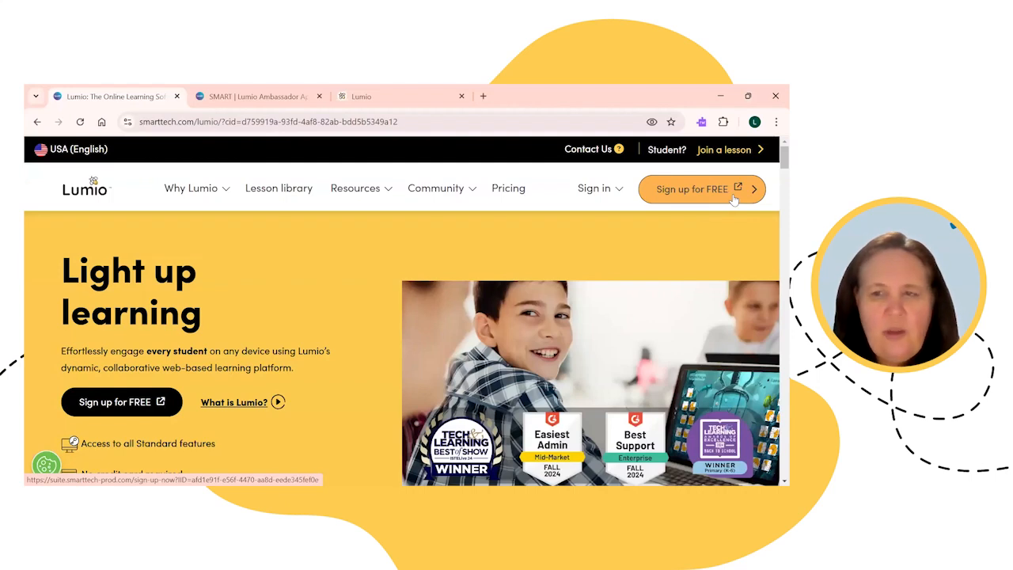
# Step: Go to the Teacher sign-in and choose to sign in with a different account
pyautogui.moveTo(608, 192)
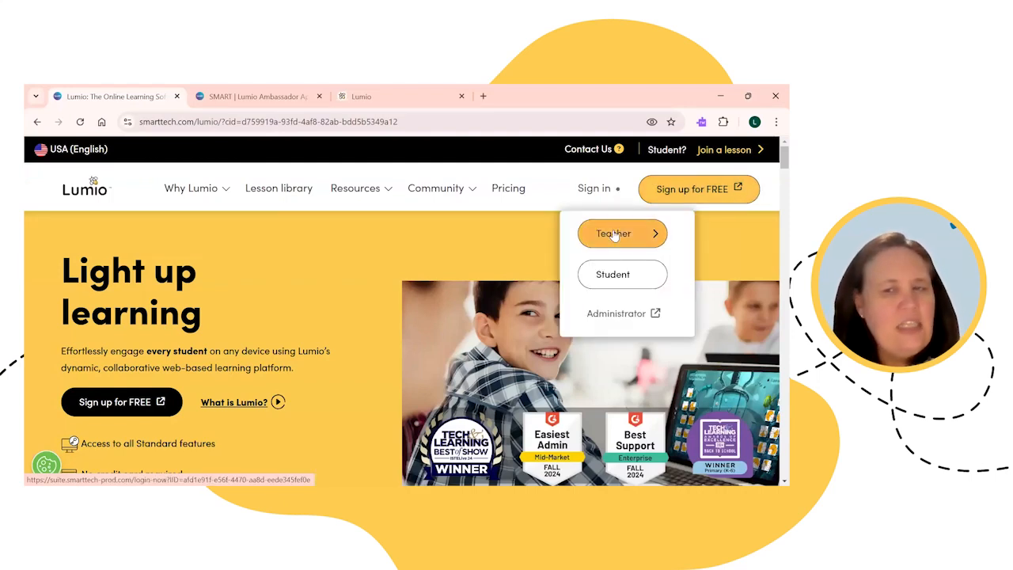
pyautogui.click(707, 194)
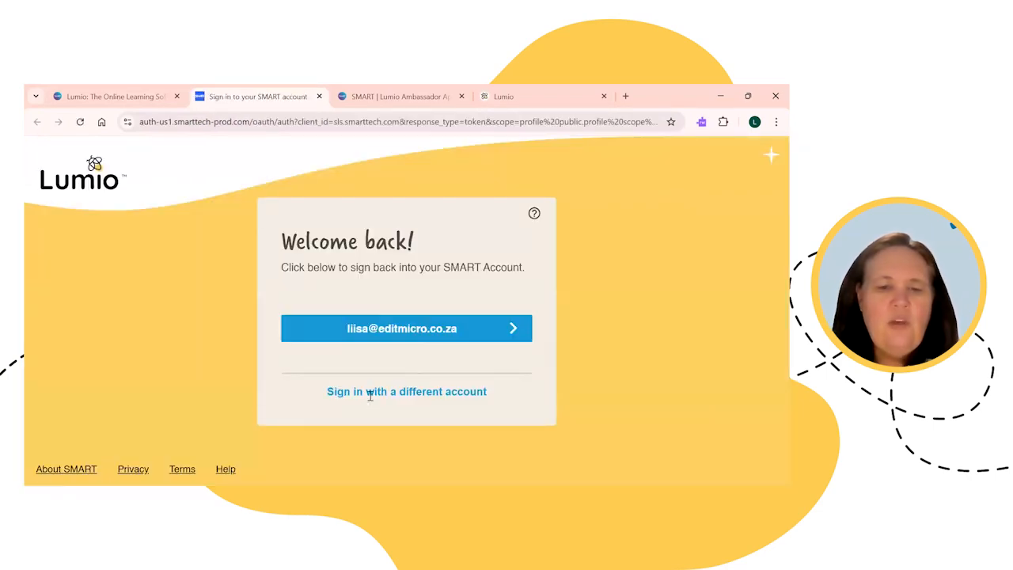
pyautogui.click(369, 392)
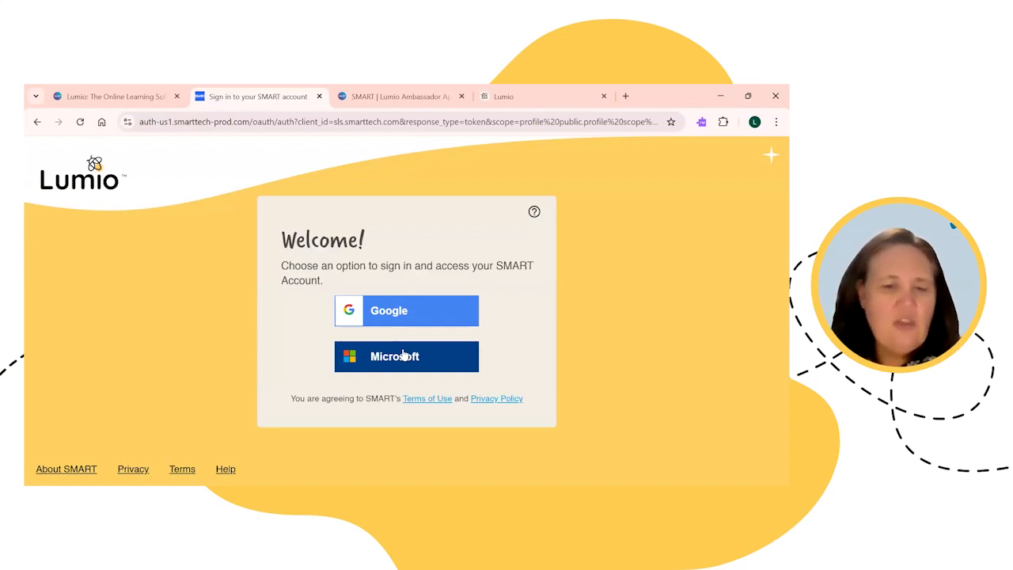
# Step: Sign in through Microsoft with the first saved account and stay signed in
pyautogui.click(407, 357)
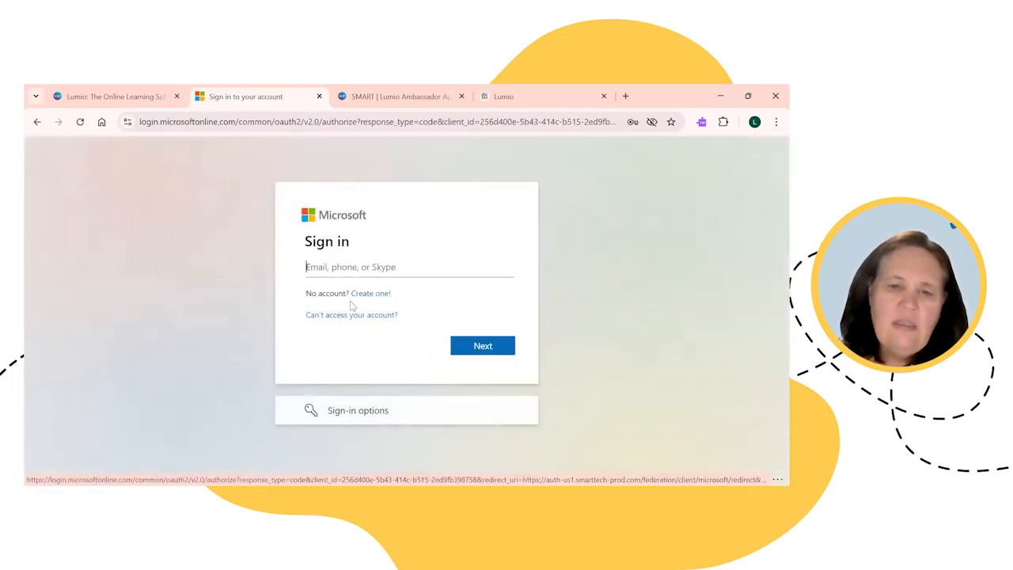
pyautogui.click(368, 273)
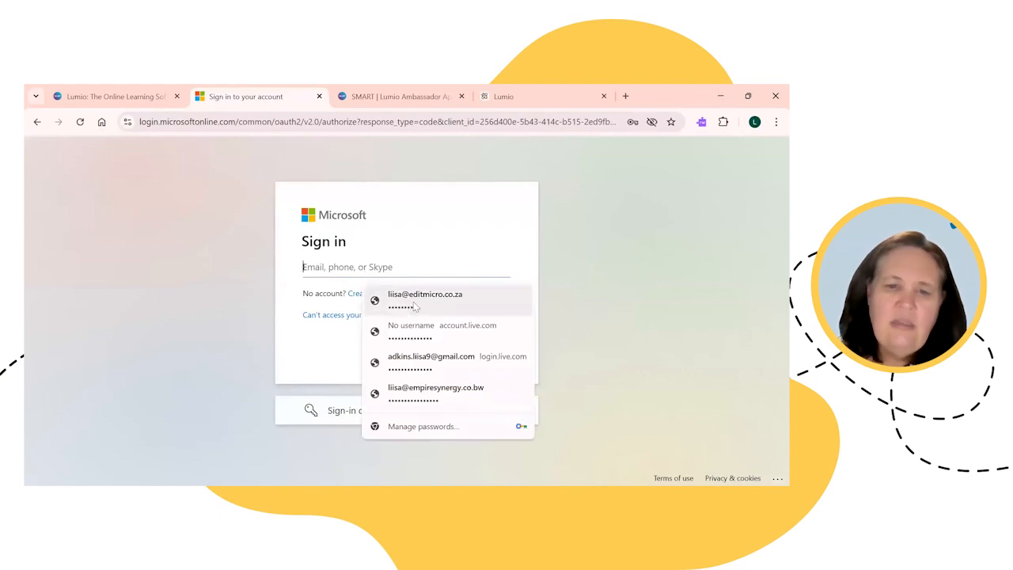
pyautogui.click(415, 307)
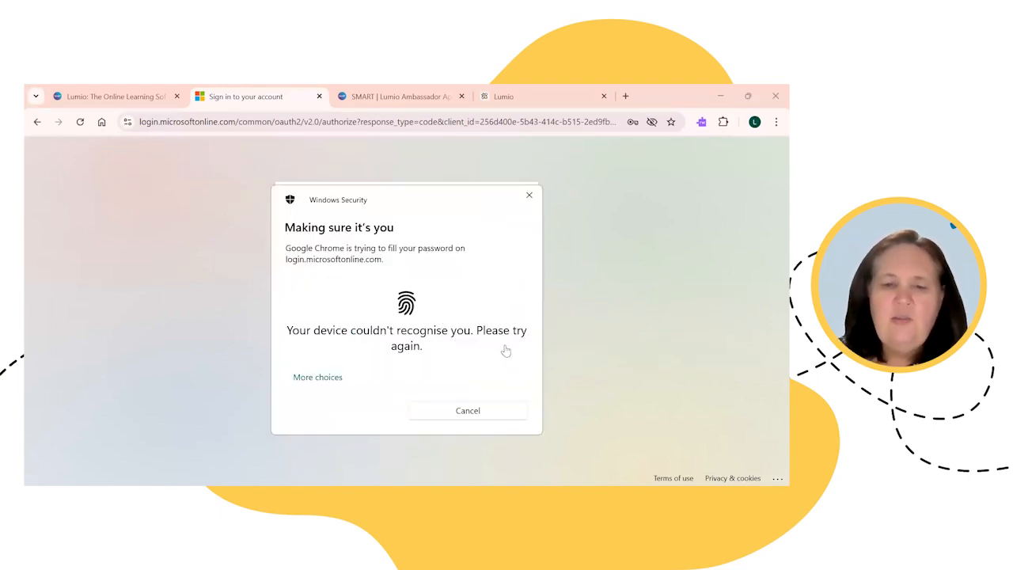
pyautogui.click(496, 345)
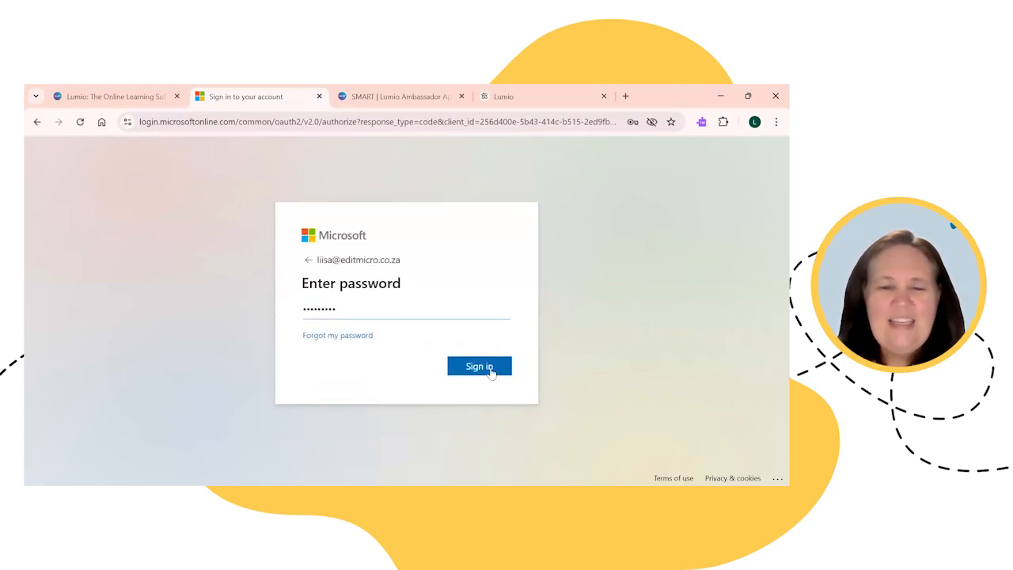
pyautogui.click(478, 368)
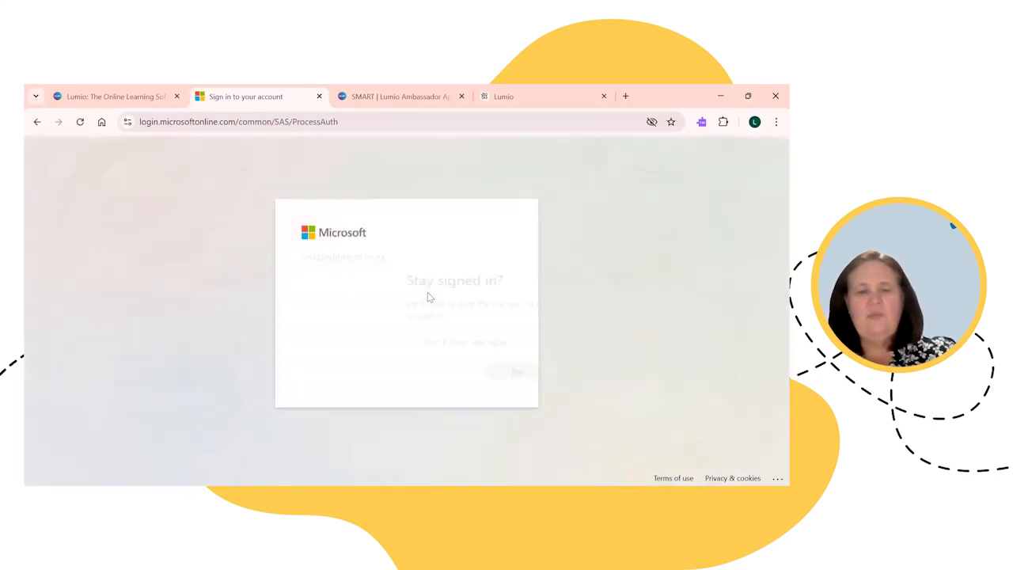
pyautogui.click(479, 370)
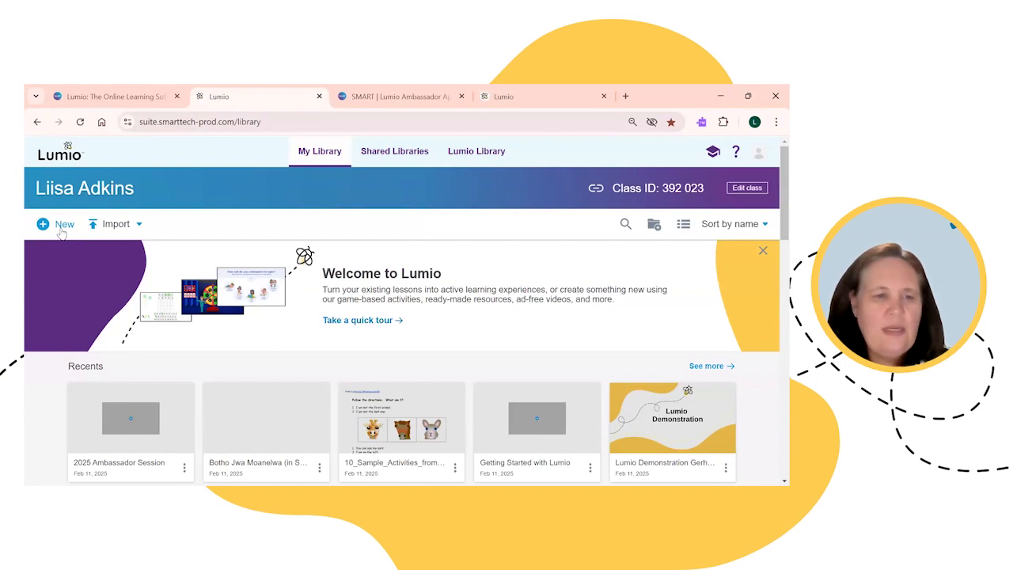
# Step: Create a new lesson and scroll its Add page dialog down to the ready-made resources
pyautogui.click(62, 226)
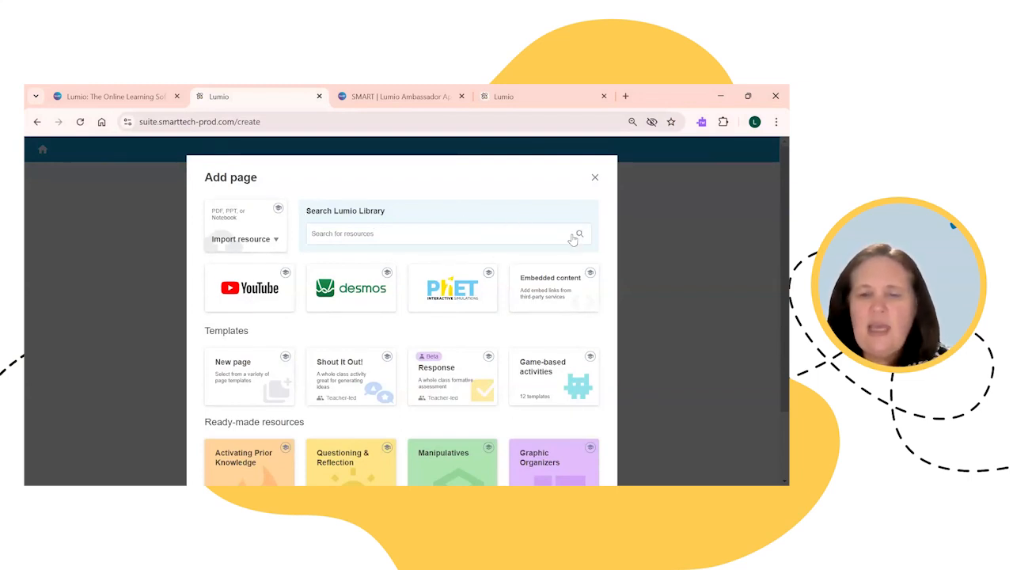
pyautogui.scroll(-1, 573, 236)
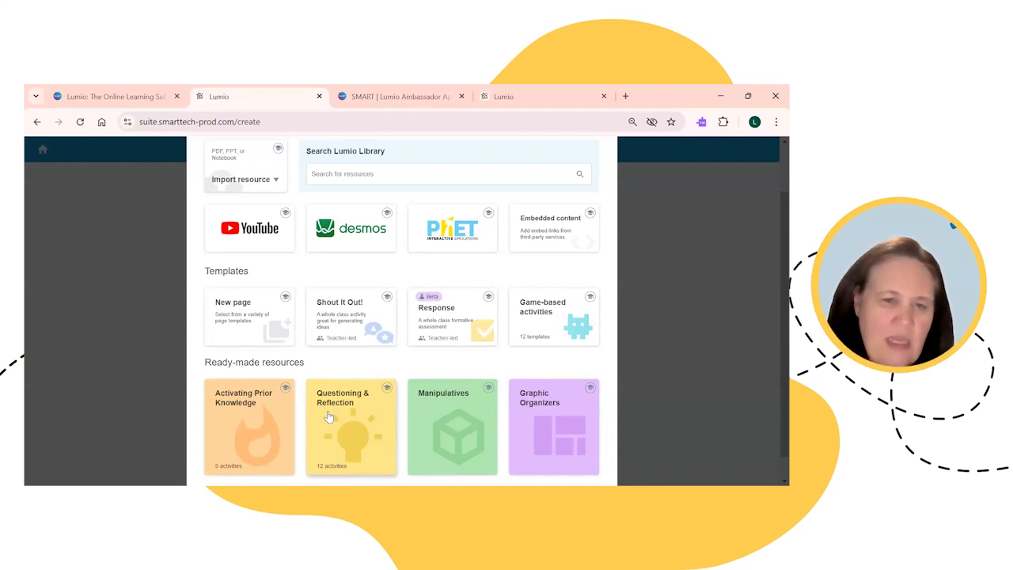
# Step: Browse the Game-based activity templates, previewing and closing the Game Show activity
pyautogui.click(531, 310)
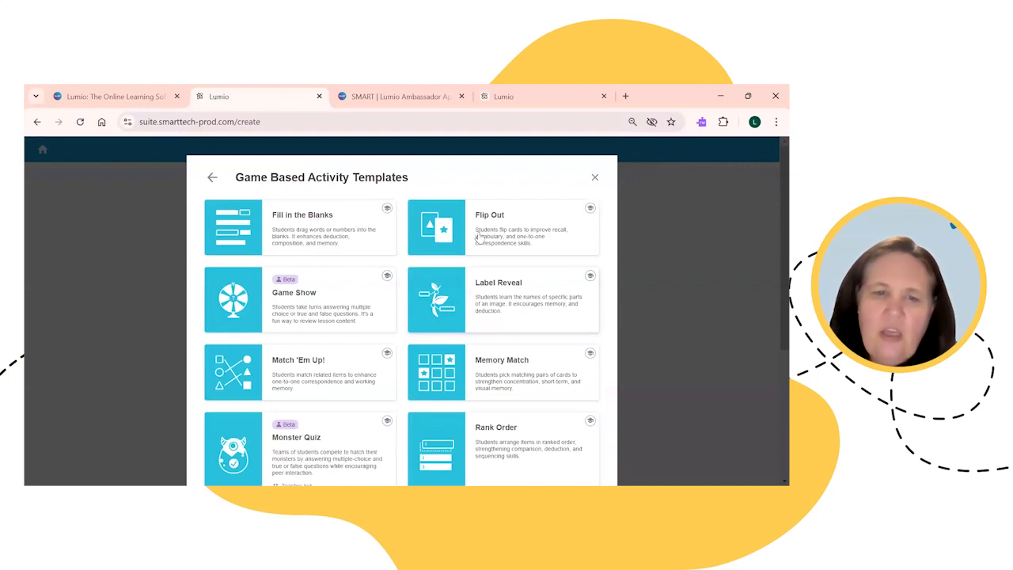
pyautogui.scroll(-5, 504, 240)
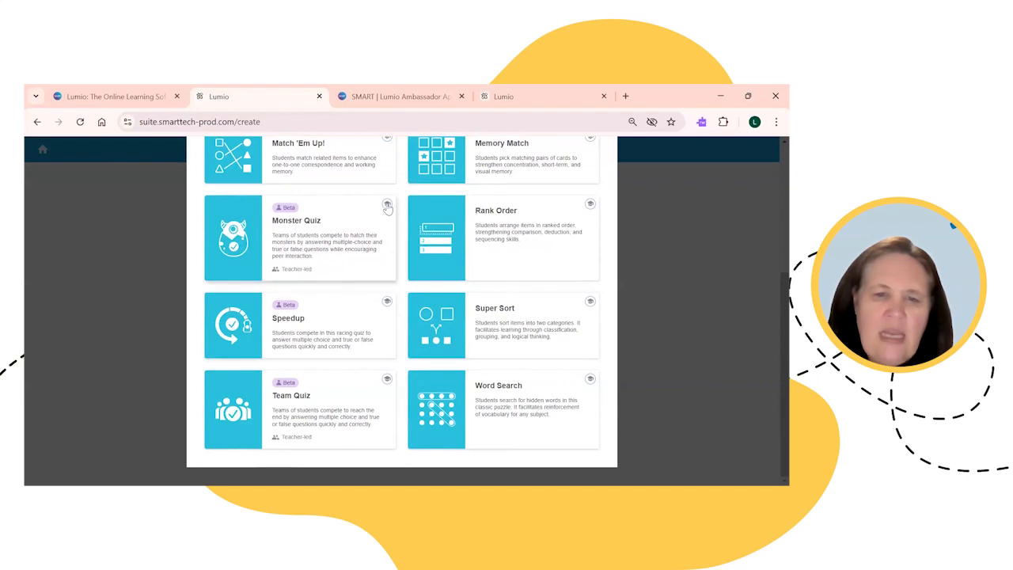
pyautogui.scroll(1, 391, 214)
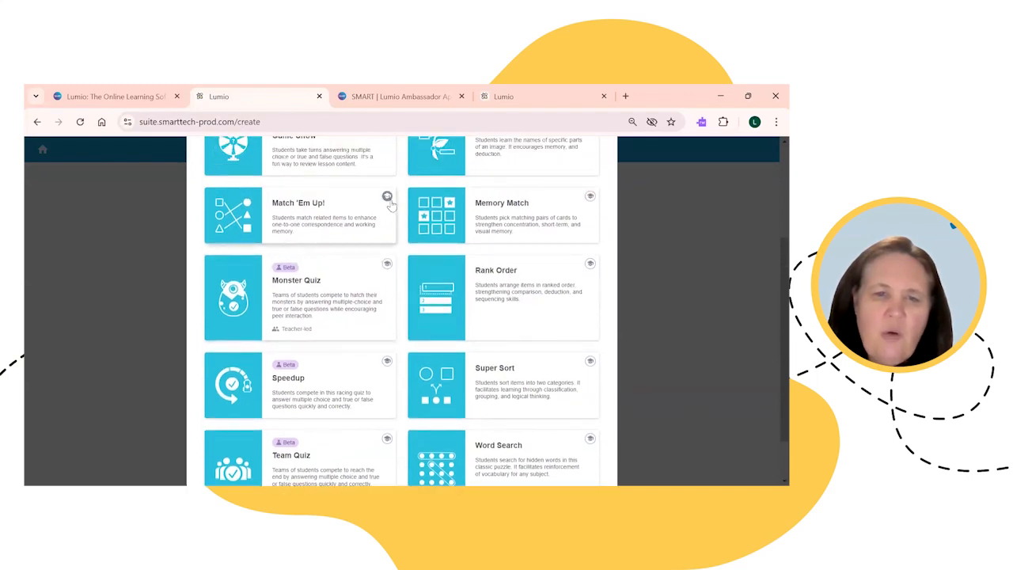
pyautogui.scroll(1, 389, 202)
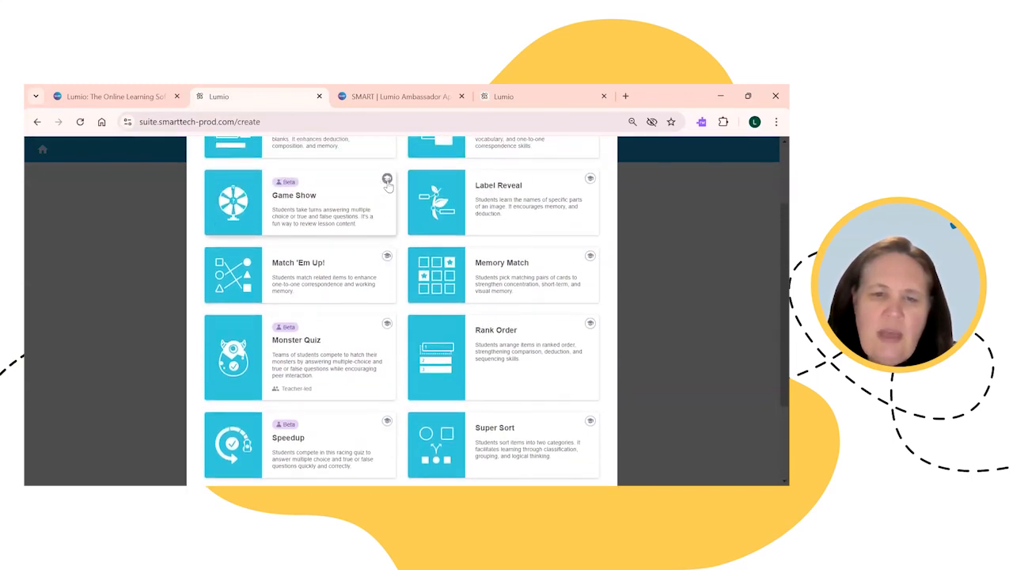
pyautogui.click(388, 182)
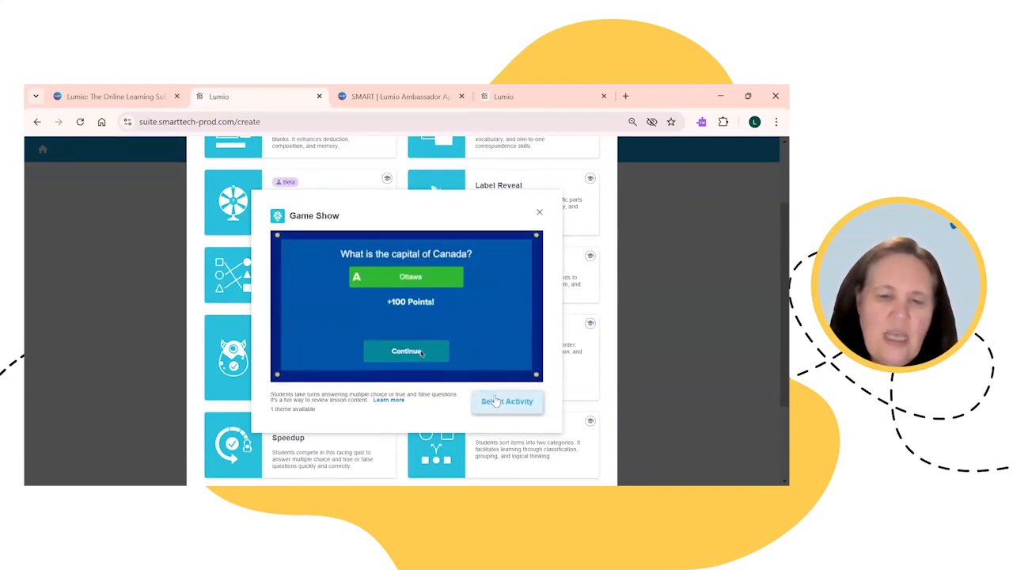
pyautogui.click(539, 215)
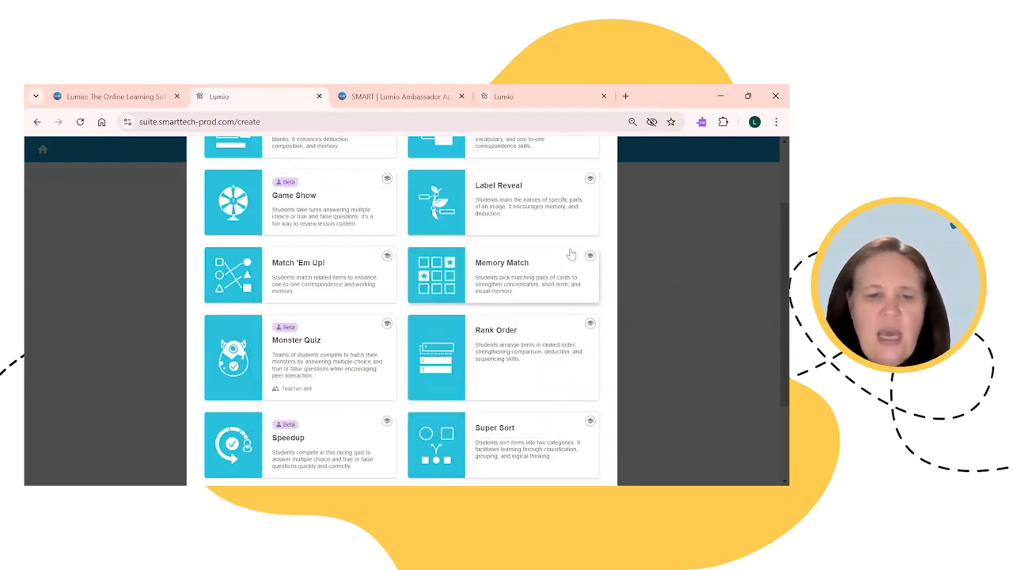
pyautogui.scroll(3, 530, 265)
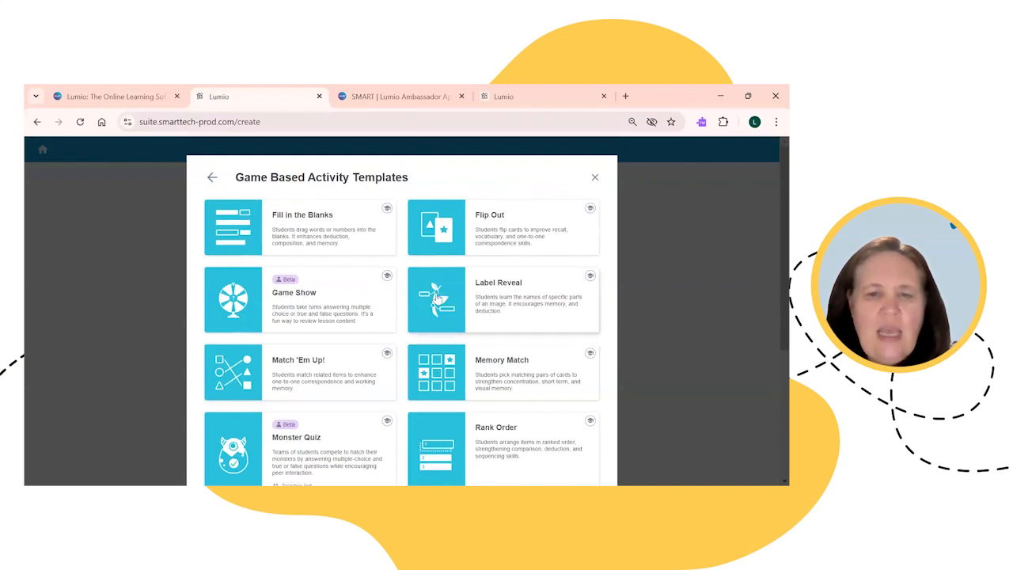
# Step: Pick the Flip Out template to open its Add Content editor
pyautogui.click(460, 245)
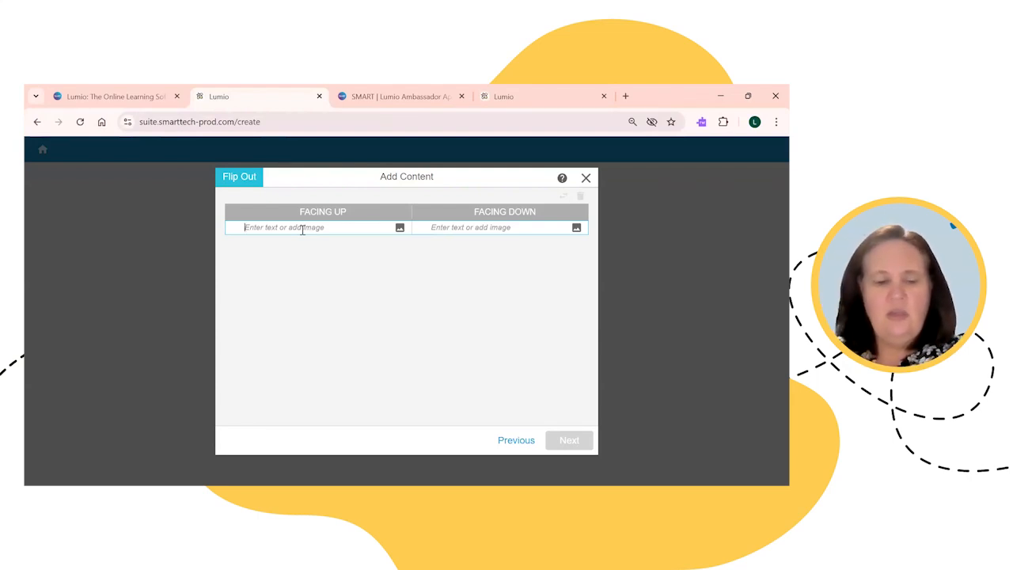
# Step: Put a goldfish image from a 'fish' search on the first card's front and start its back word
pyautogui.click(400, 227)
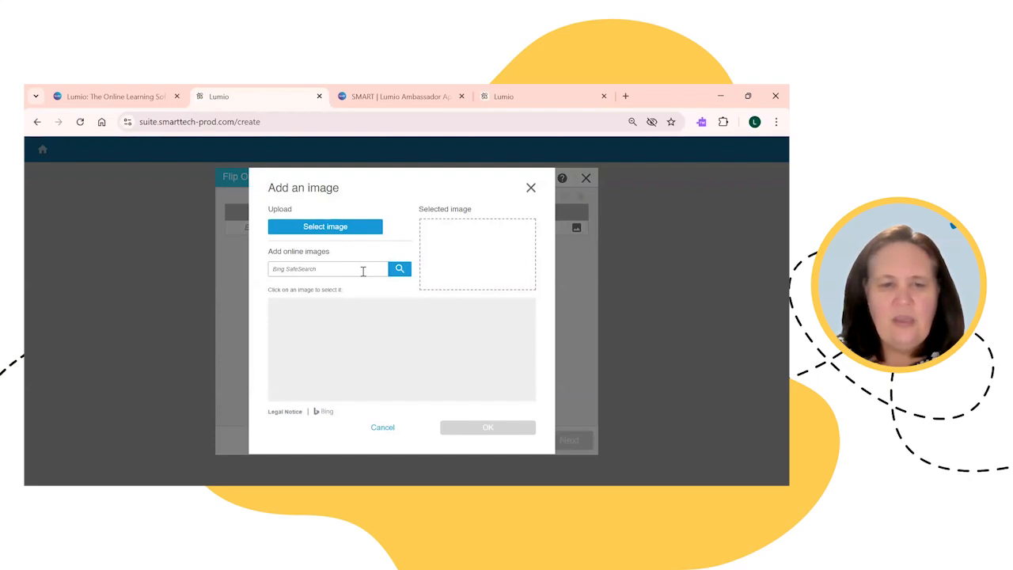
pyautogui.write('fis')
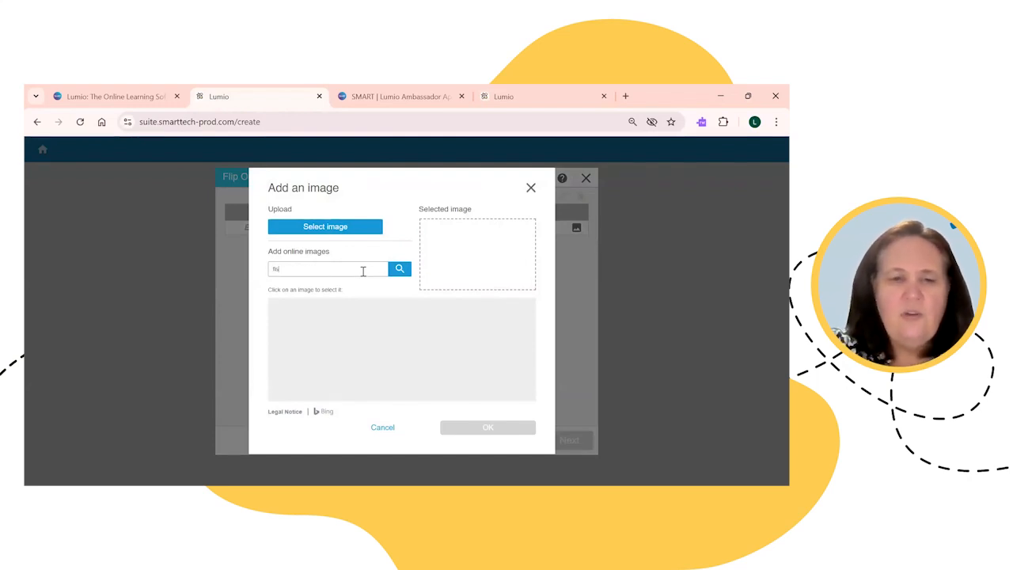
pyautogui.write('h')
pyautogui.click(399, 269)
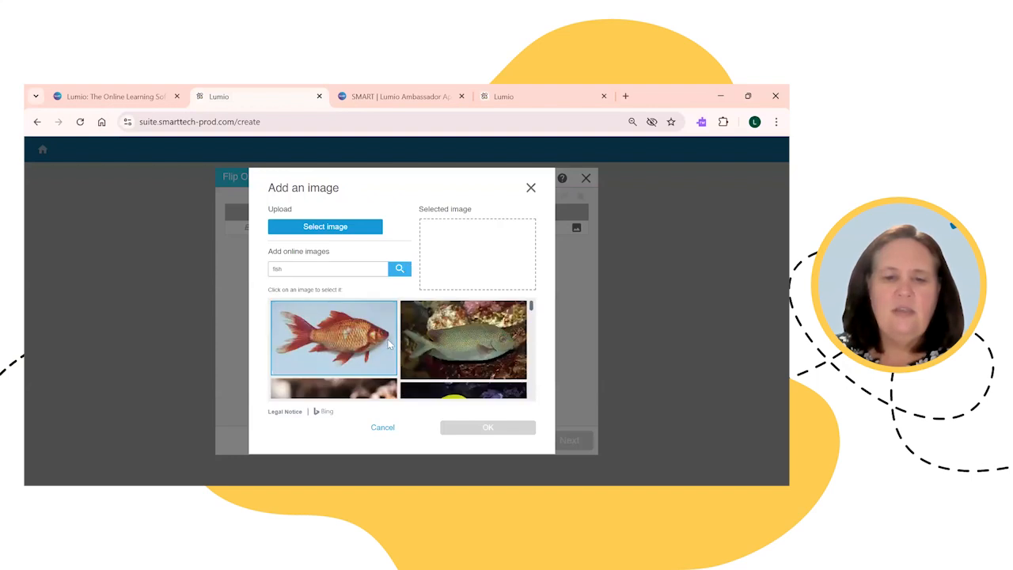
pyautogui.click(379, 345)
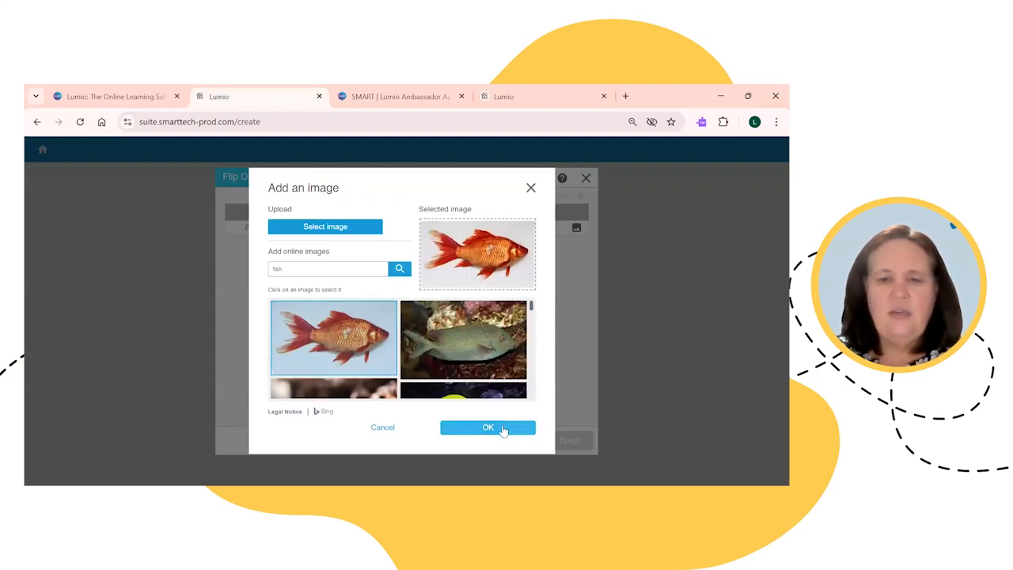
pyautogui.click(488, 427)
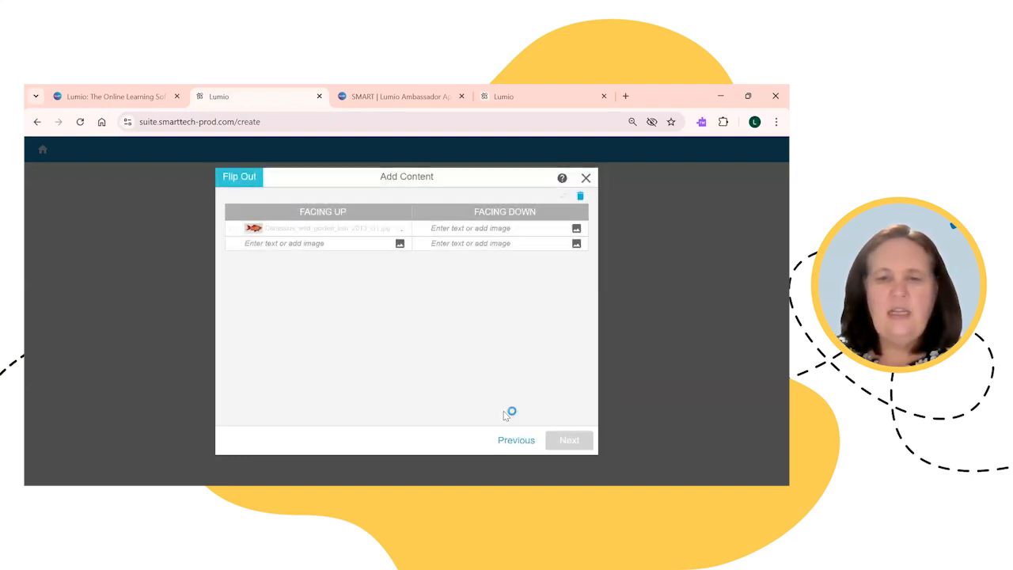
pyautogui.click(475, 228)
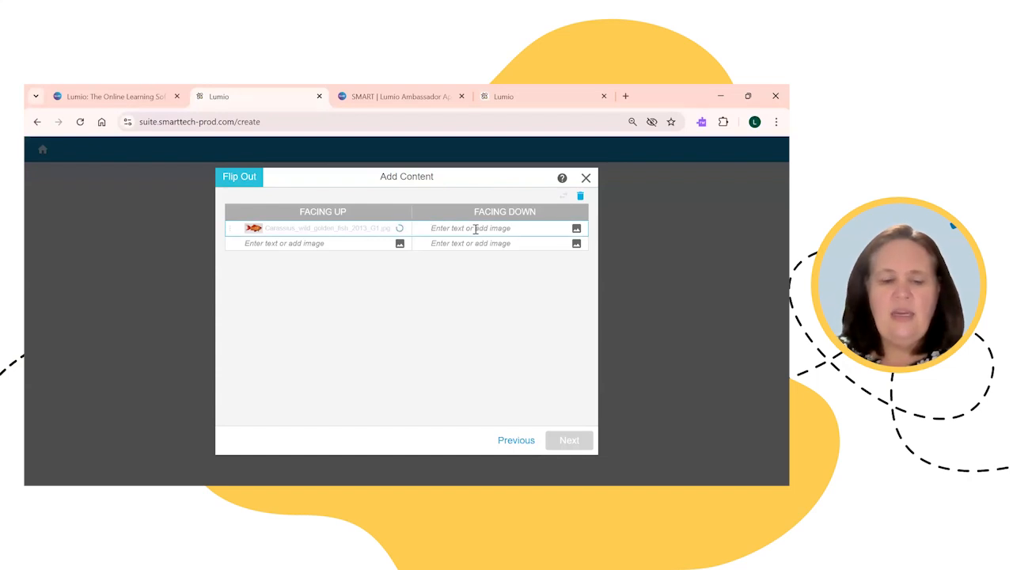
pyautogui.write('fish')
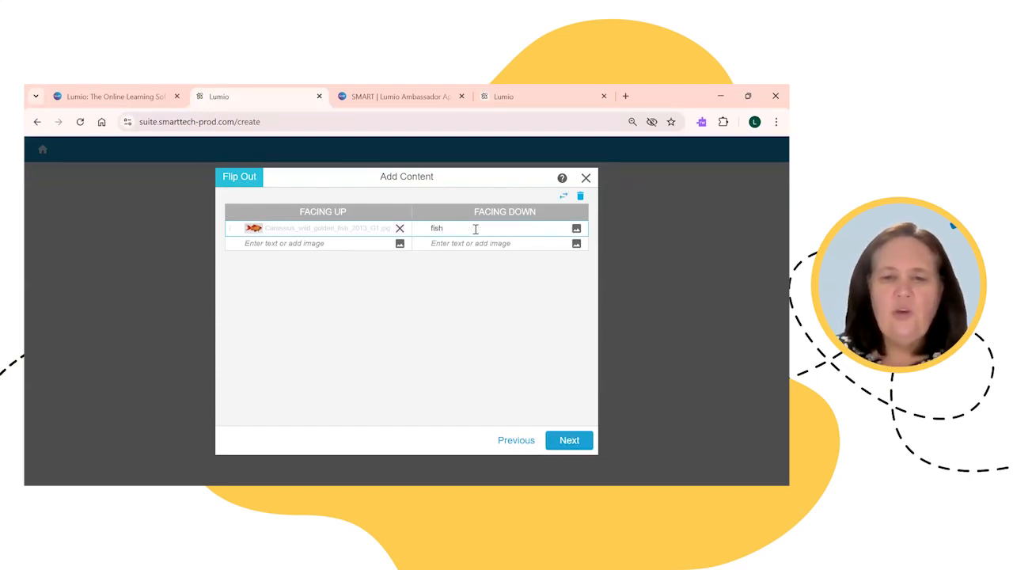
# Step: Put an orange-and-white cat photo on the second card with 'cat' on its back
pyautogui.click(400, 244)
pyautogui.click(329, 268)
pyautogui.write('cat')
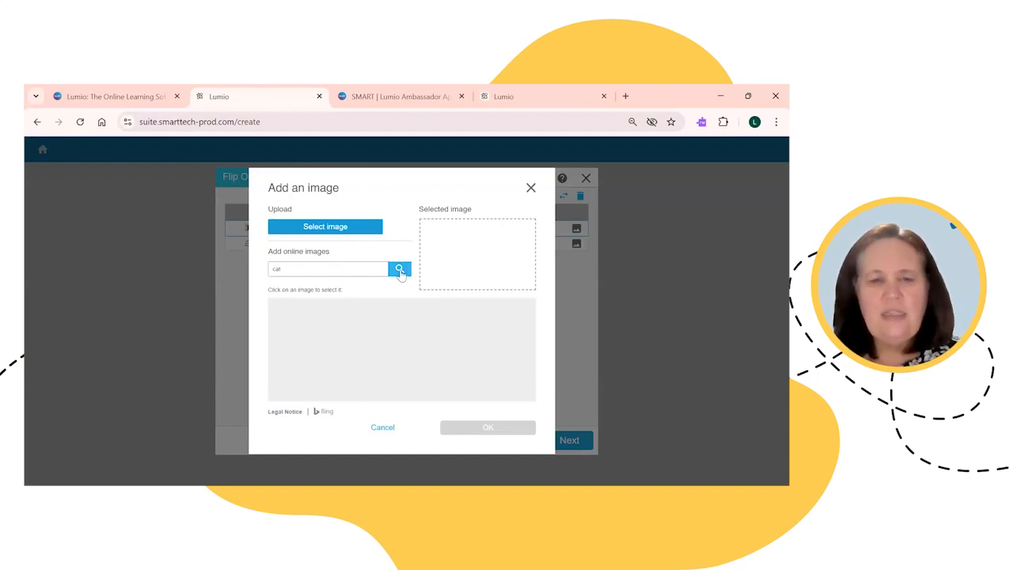
pyautogui.click(398, 269)
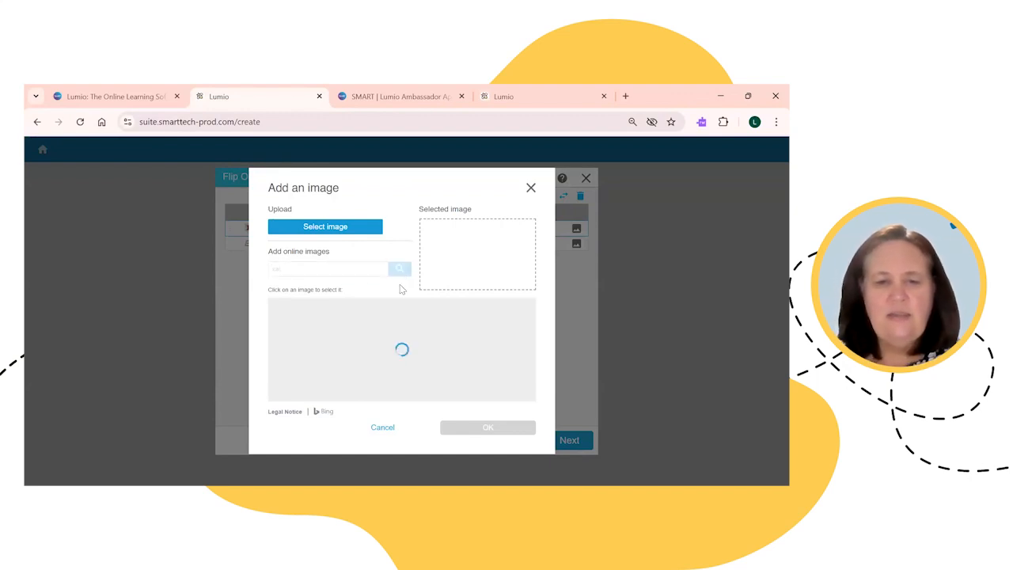
pyautogui.click(482, 368)
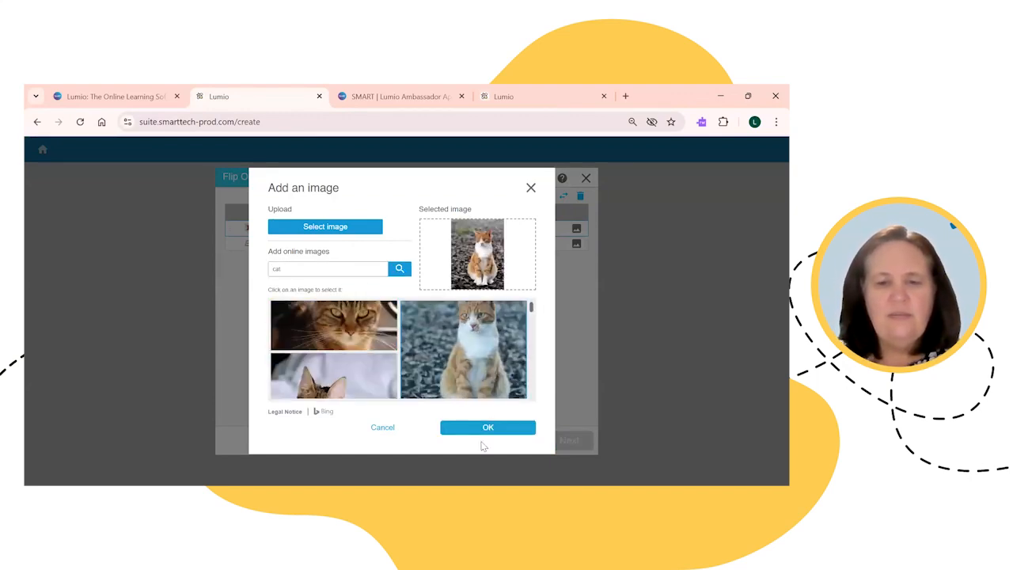
pyautogui.click(486, 427)
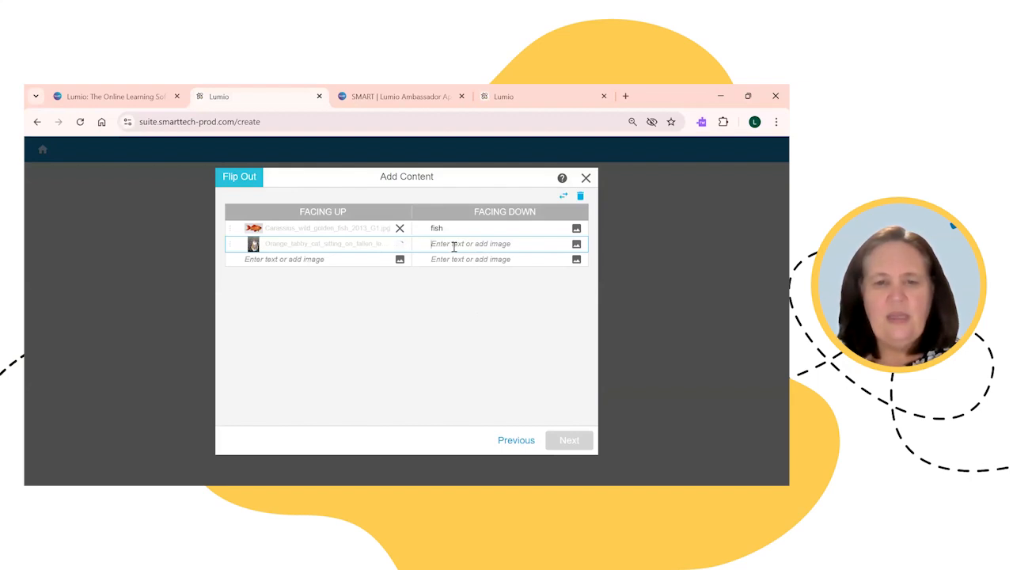
pyautogui.click(454, 245)
pyautogui.write('cat')
pyautogui.click(334, 256)
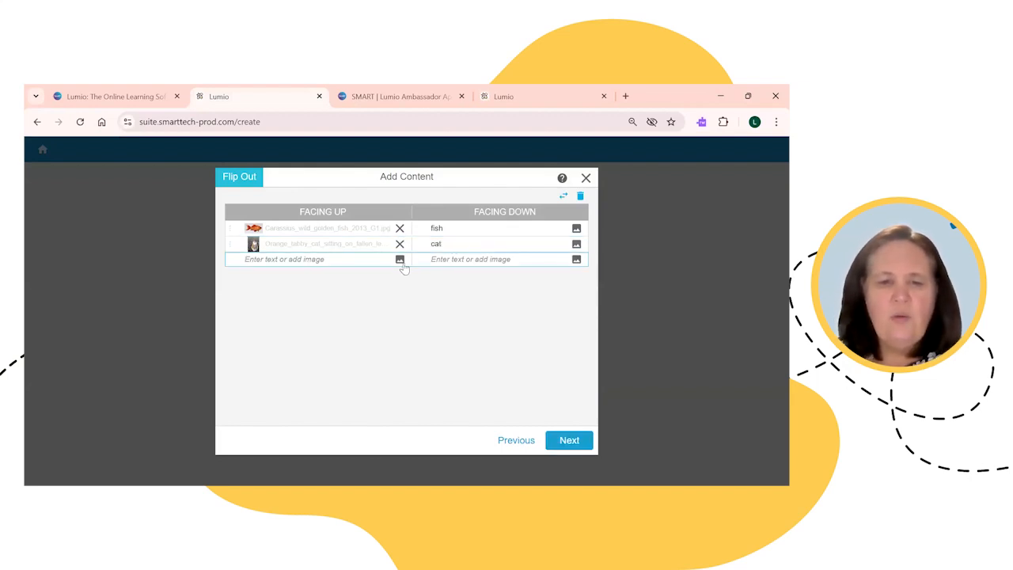
# Step: Put a white dog photo on the third card with 'dog' on its back
pyautogui.click(400, 259)
pyautogui.click(342, 273)
pyautogui.write('dog')
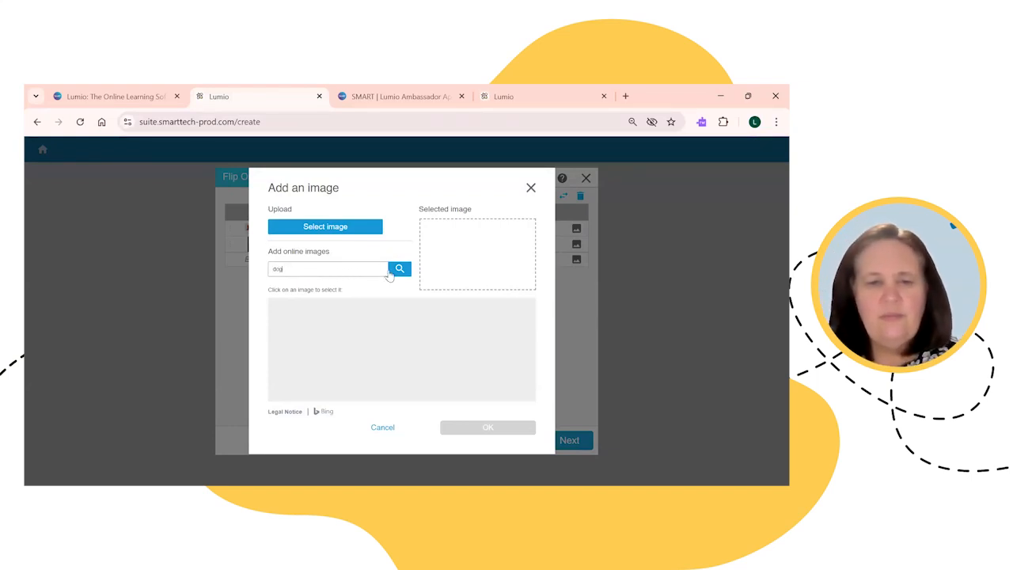
pyautogui.click(399, 270)
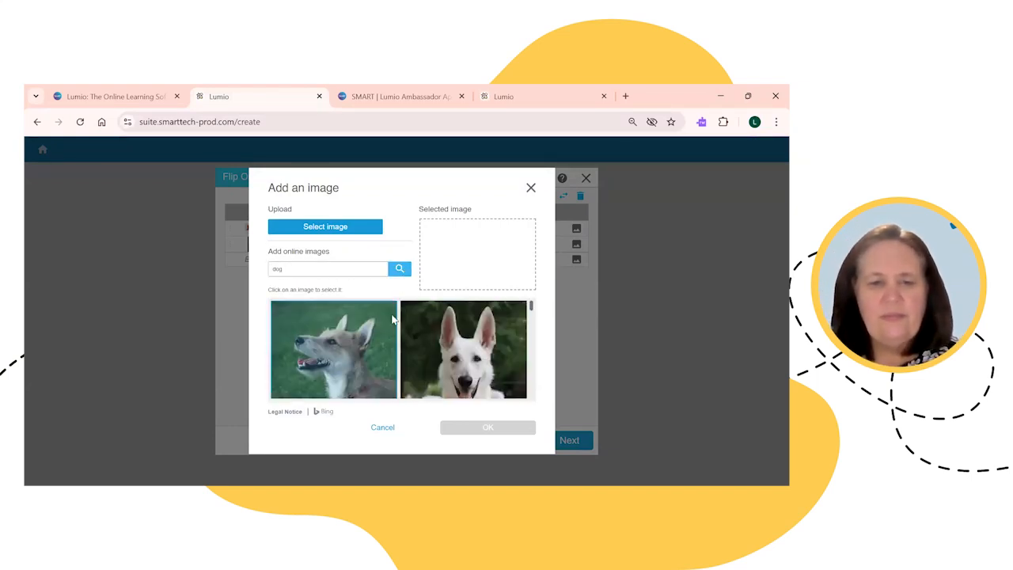
pyautogui.click(489, 363)
pyautogui.click(487, 427)
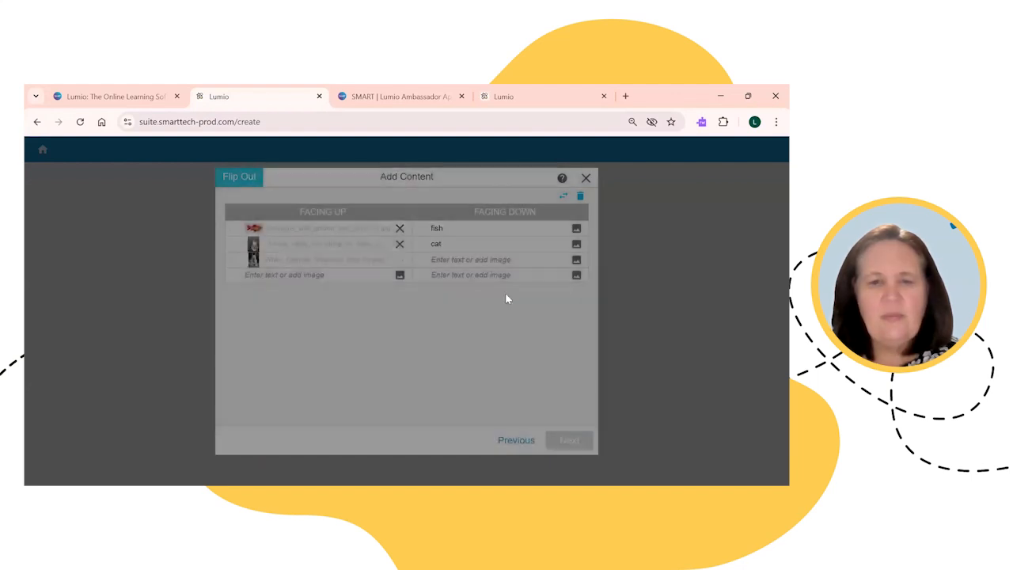
pyautogui.write('dog')
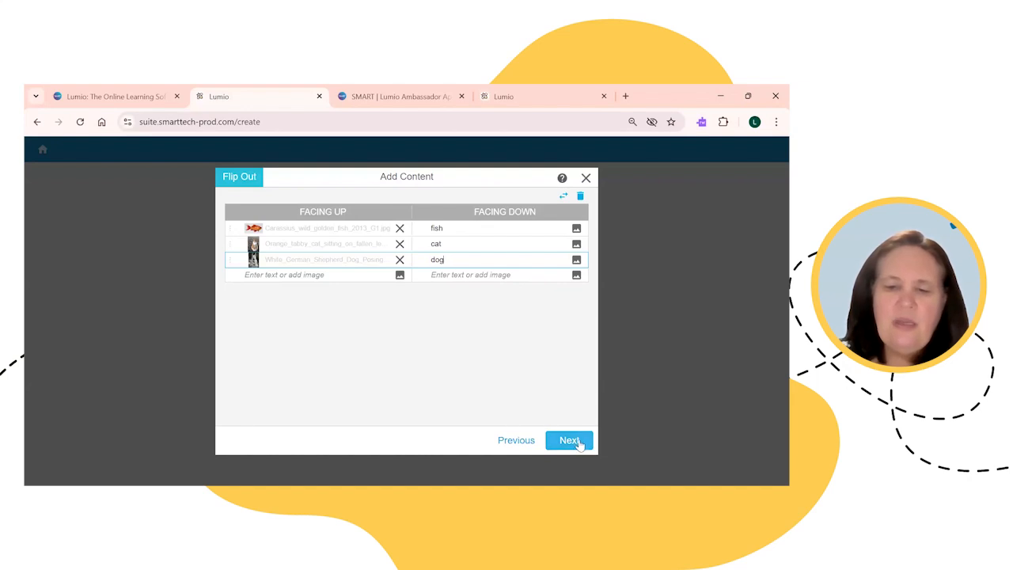
pyautogui.click(584, 440)
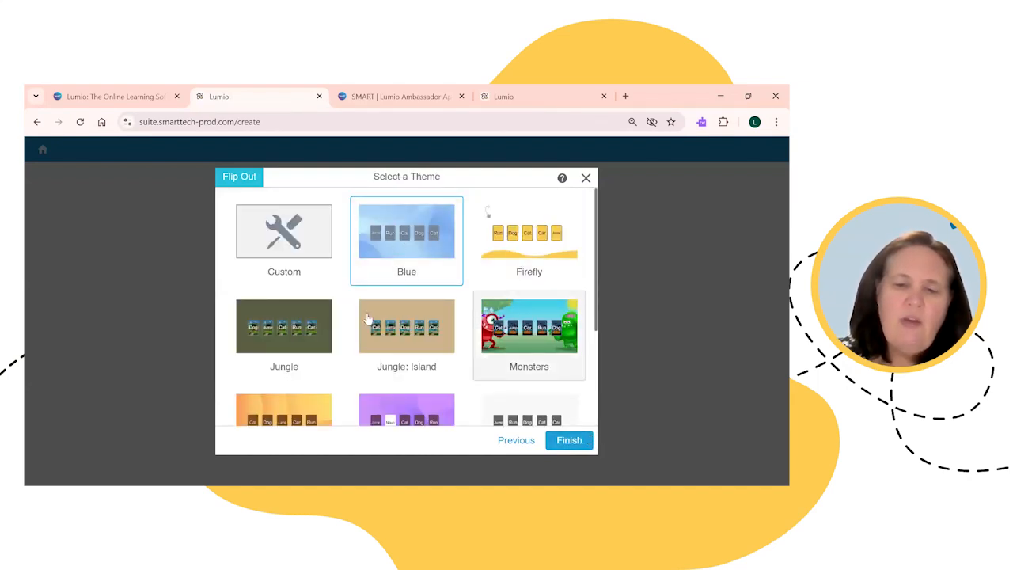
# Step: Select the Custom theme for the Flip Out activity
pyautogui.scroll(-1, 491, 360)
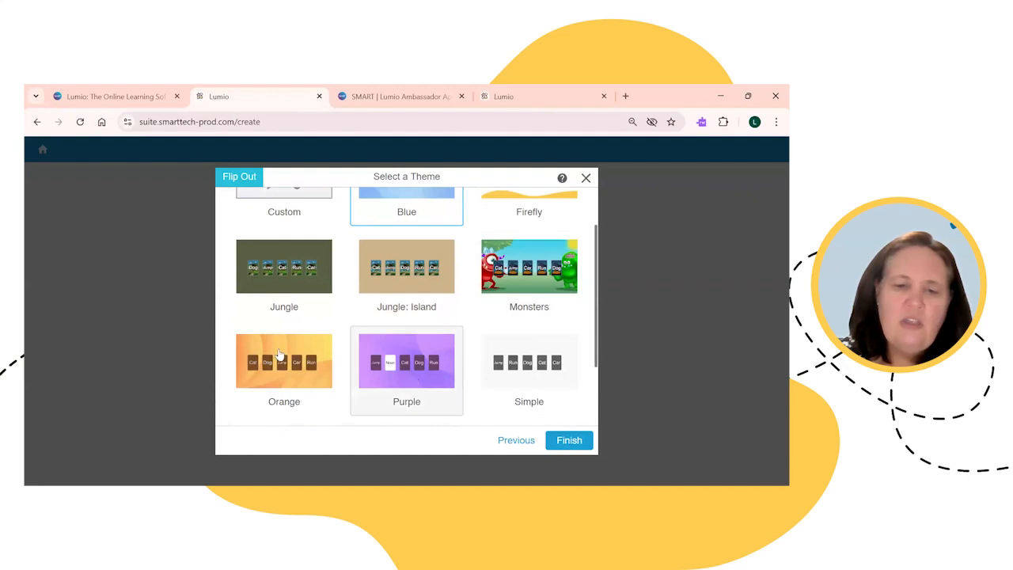
pyautogui.scroll(1, 278, 327)
pyautogui.click(282, 249)
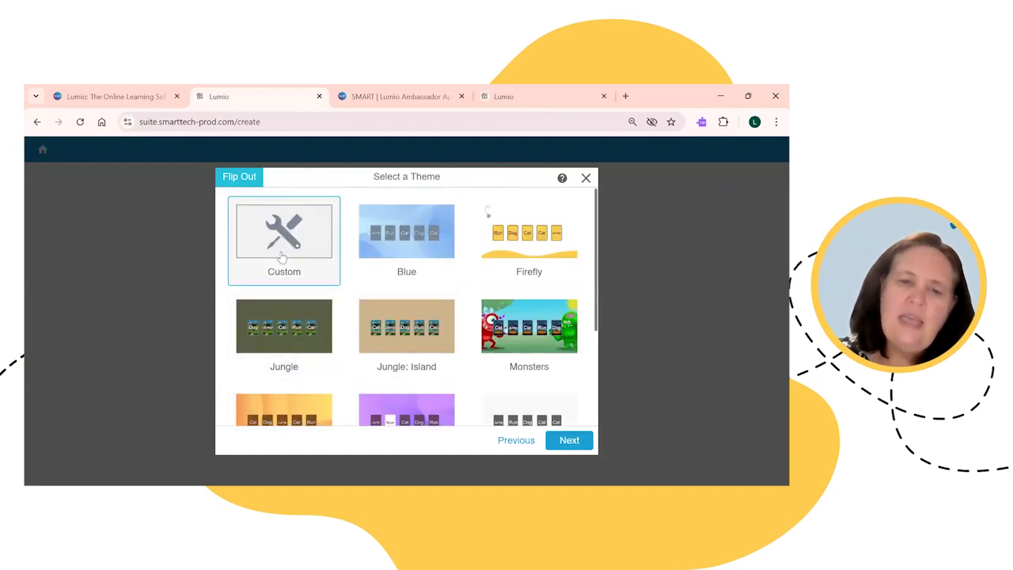
pyautogui.click(560, 439)
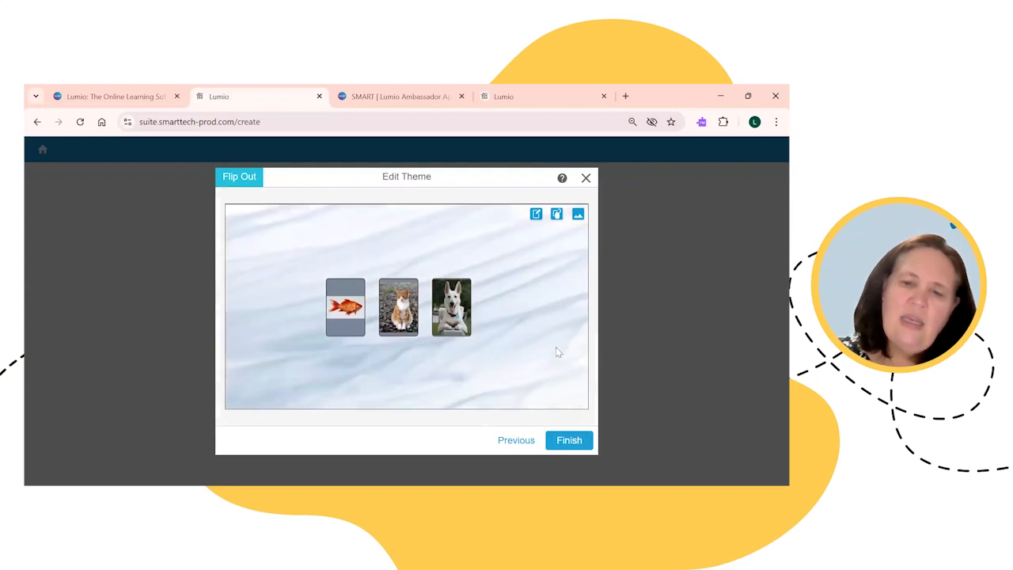
# Step: Set the theme background to the animal alphabet picture from a 'letters' search and finish
pyautogui.click(577, 215)
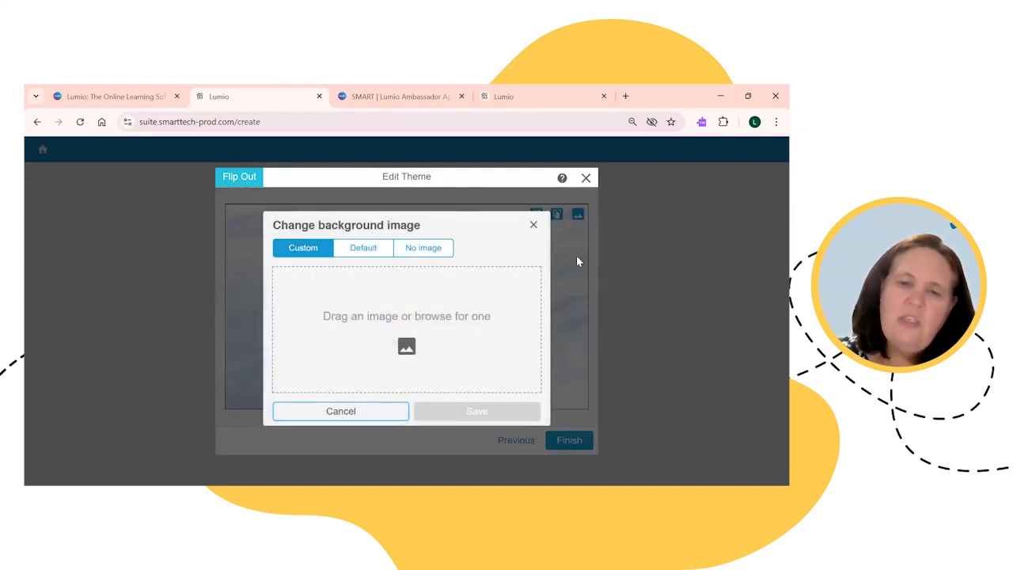
pyautogui.click(433, 324)
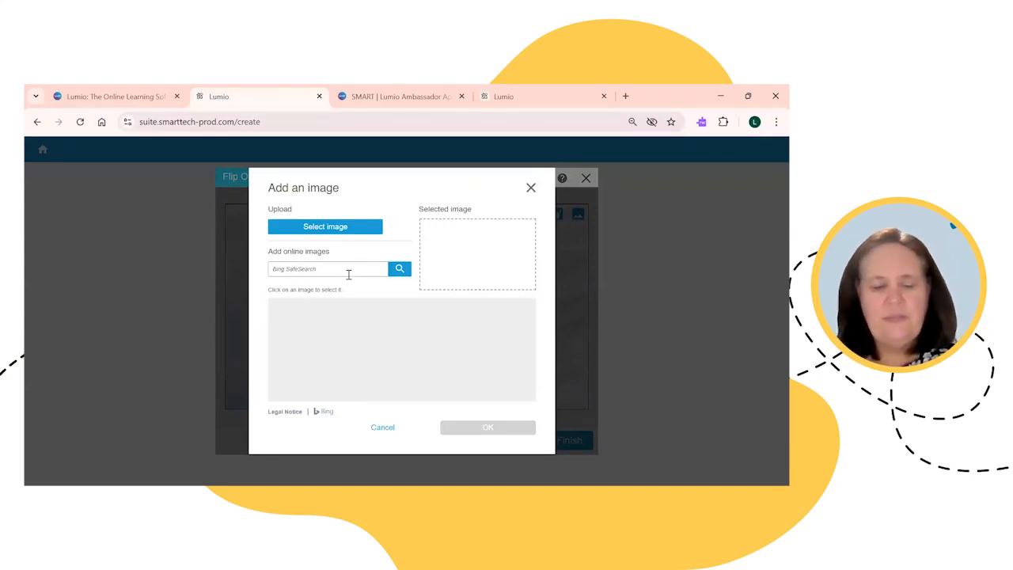
pyautogui.click(348, 271)
pyautogui.write('letters')
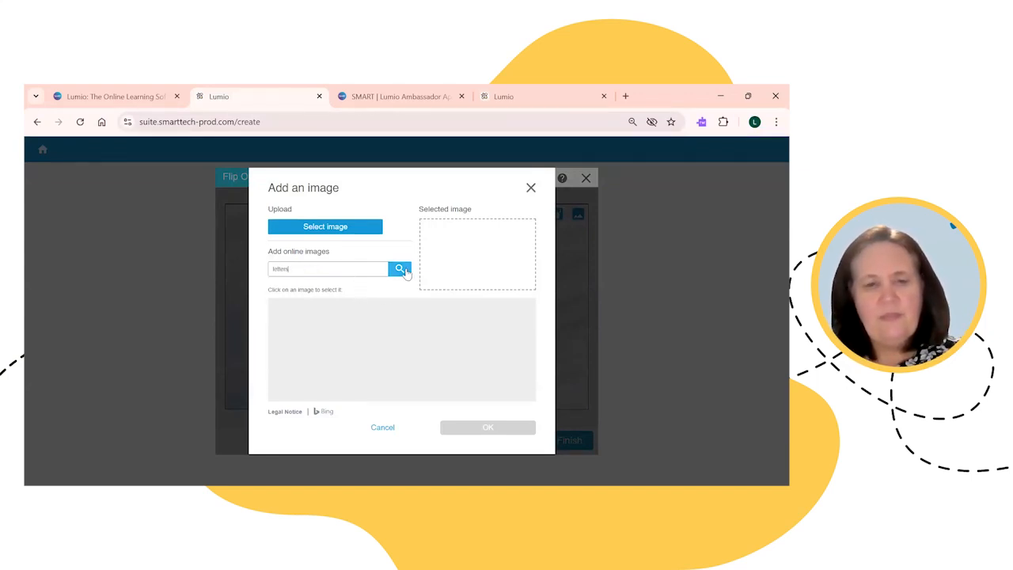
pyautogui.click(401, 270)
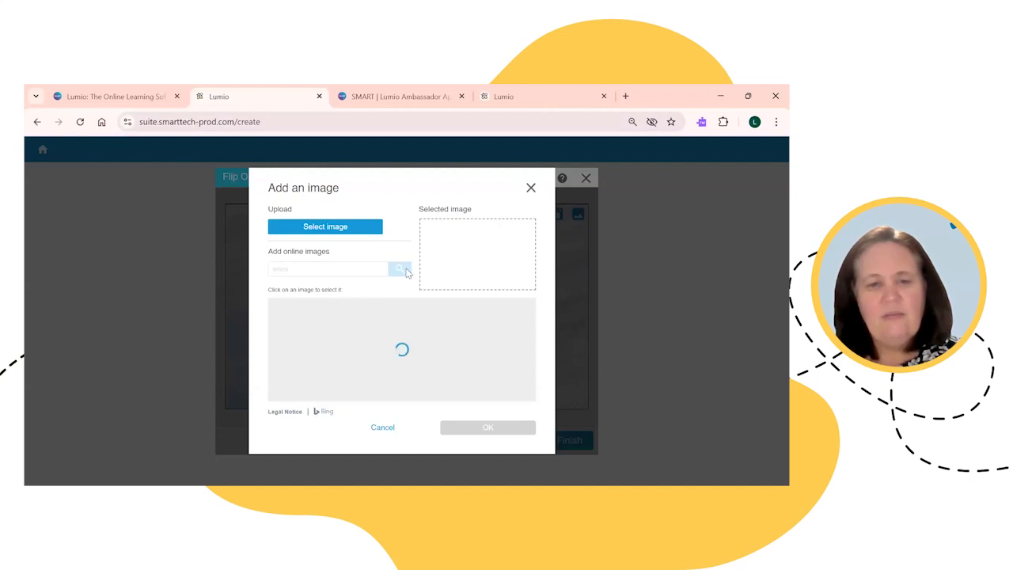
pyautogui.scroll(-1, 349, 341)
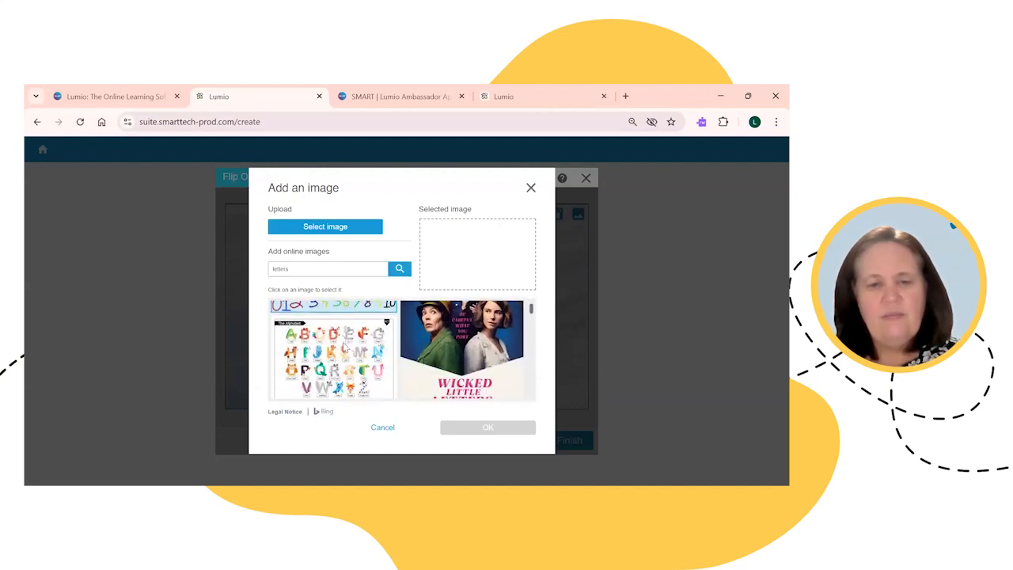
pyautogui.click(340, 359)
pyautogui.click(491, 427)
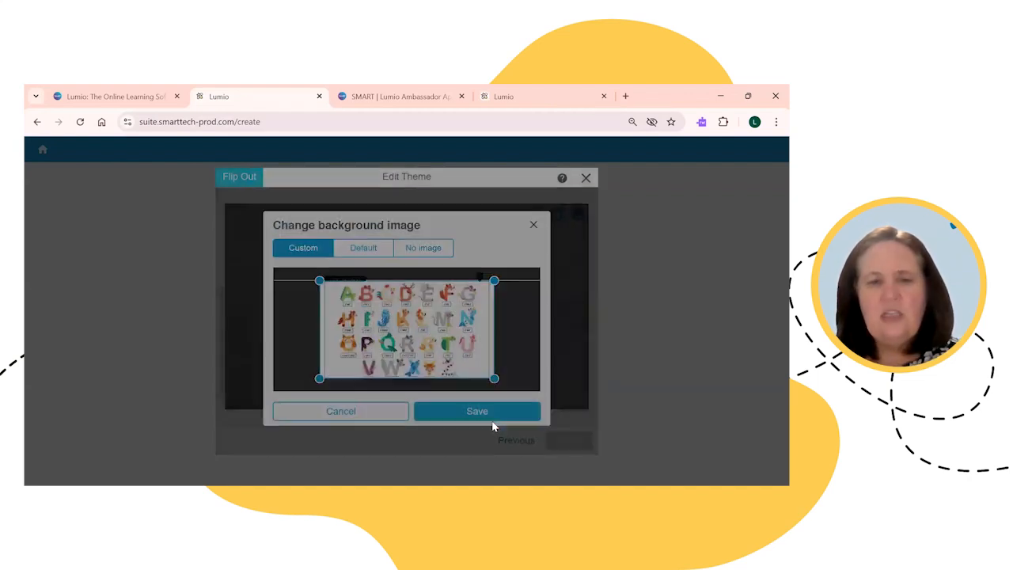
pyautogui.click(477, 412)
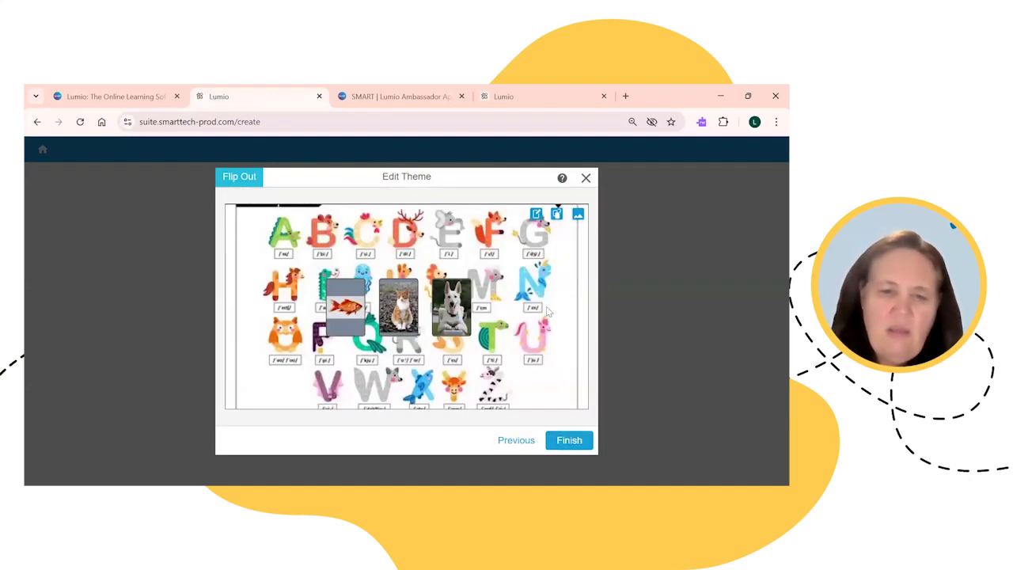
pyautogui.click(560, 440)
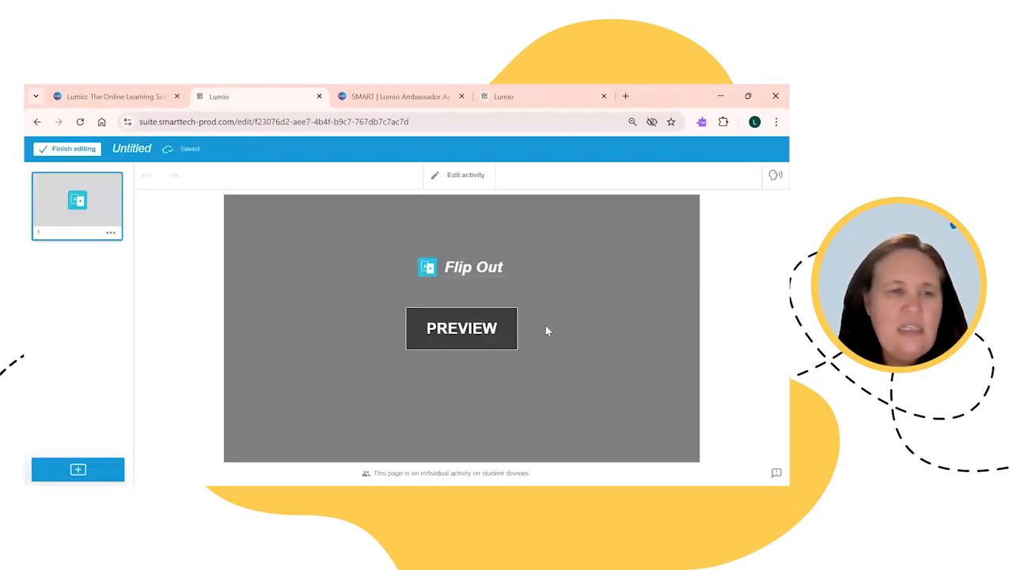
# Step: Try the Flip Out preview, flipping the dog, fish and cat cards
pyautogui.click(482, 337)
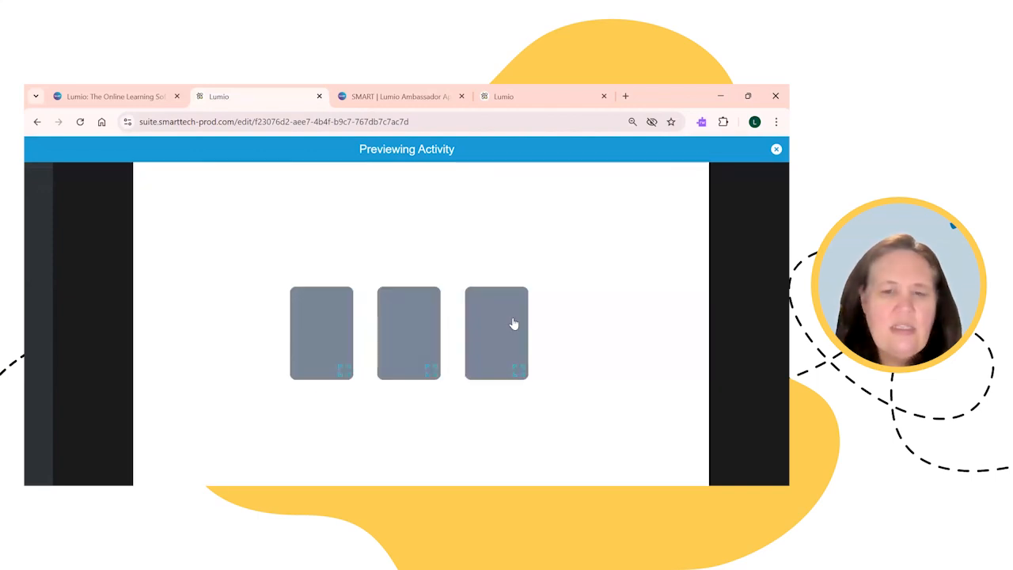
pyautogui.click(318, 355)
pyautogui.click(407, 361)
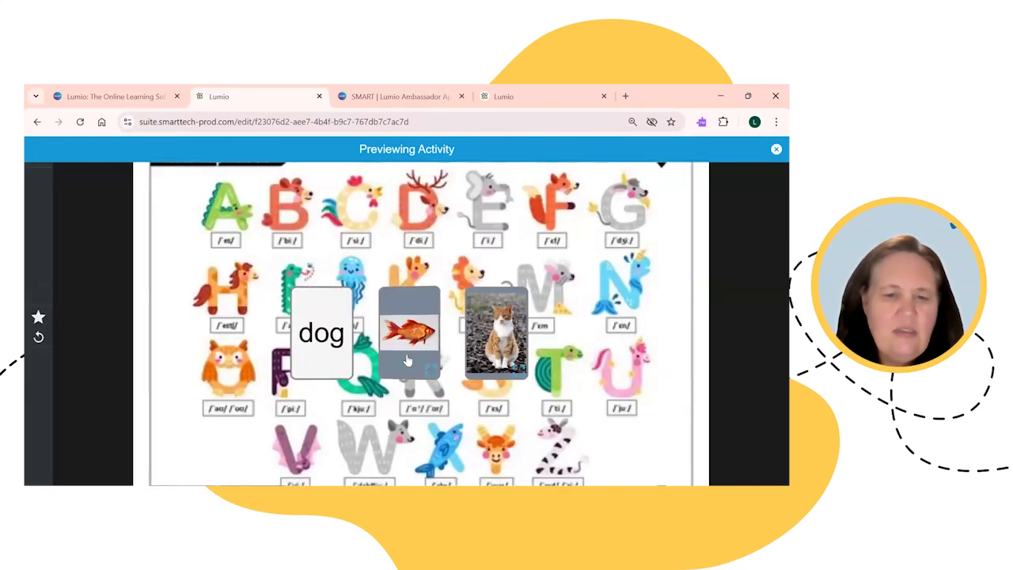
pyautogui.click(507, 356)
pyautogui.click(506, 356)
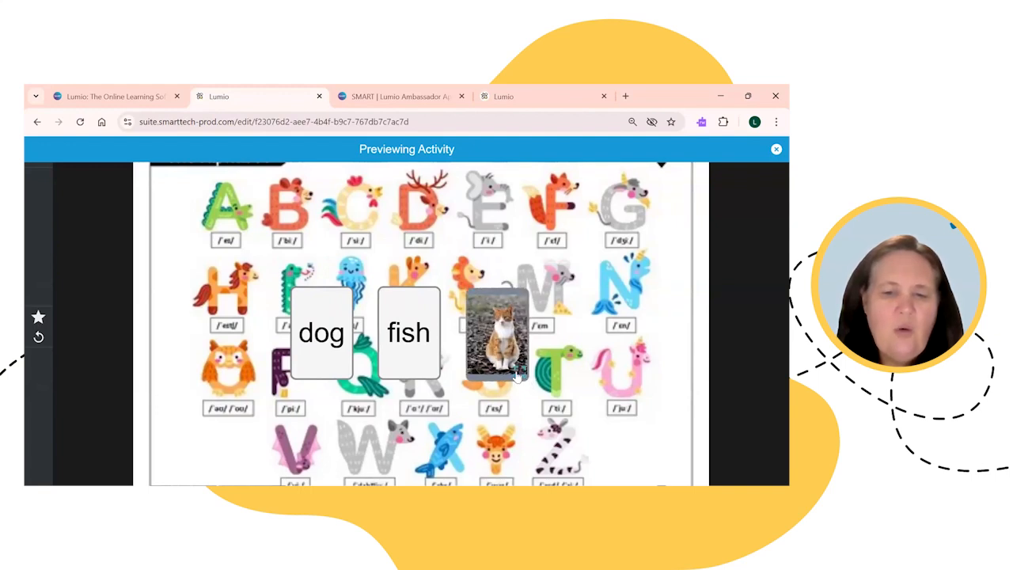
# Step: Enlarge and close the cat card, flip the fish card to its photo, and exit the preview
pyautogui.click(518, 373)
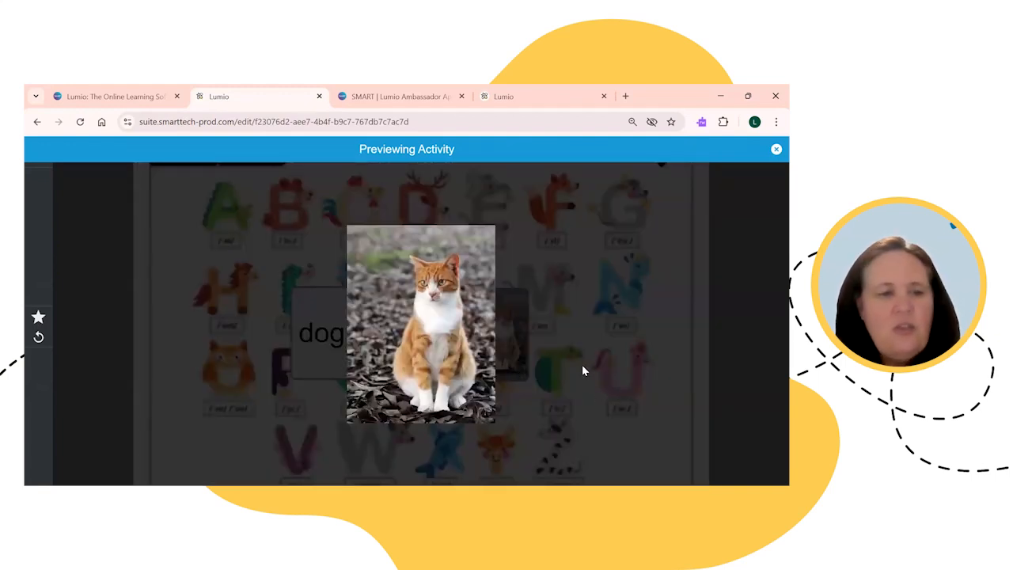
pyautogui.click(560, 313)
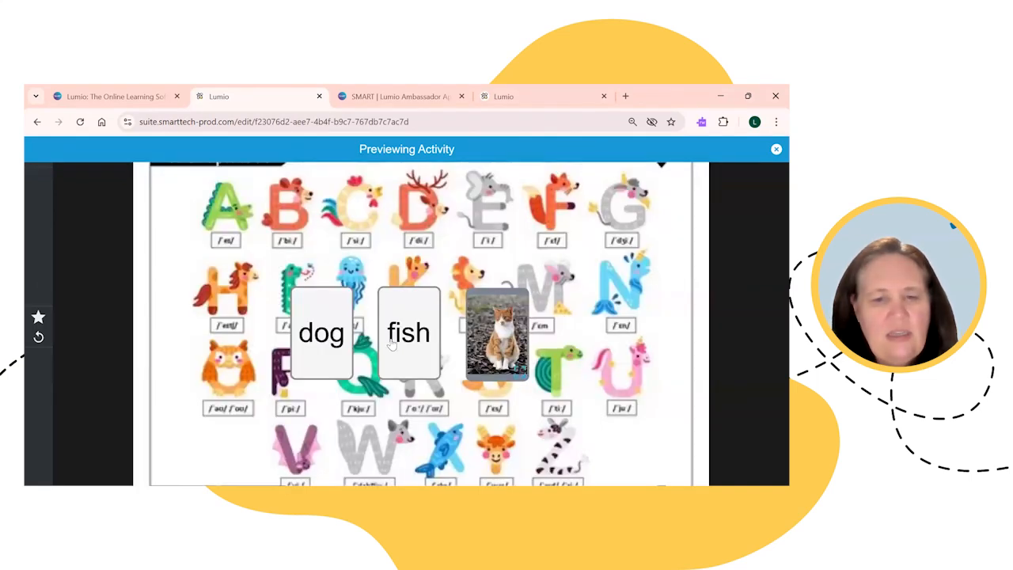
pyautogui.click(329, 356)
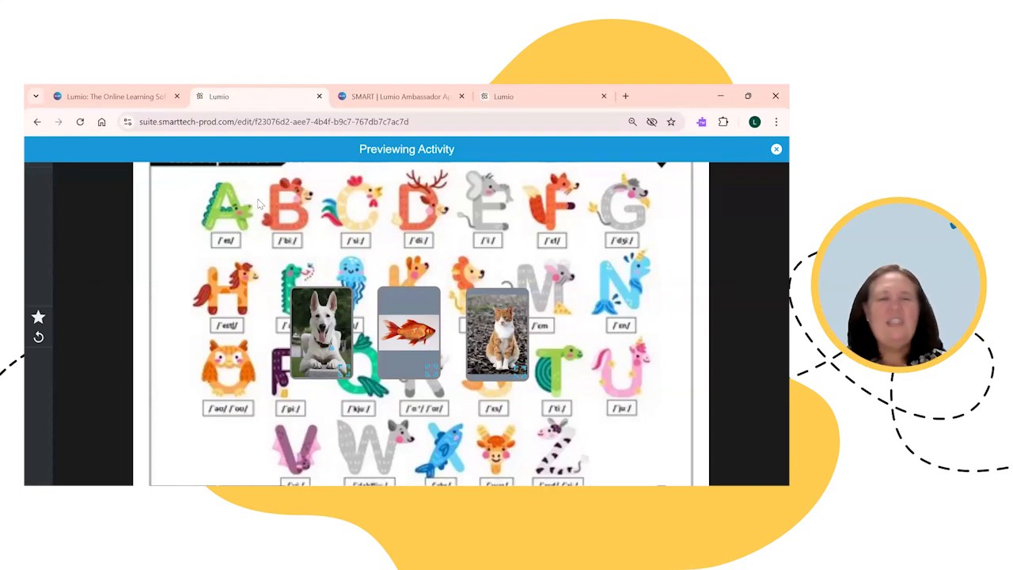
pyautogui.rightClick(455, 265)
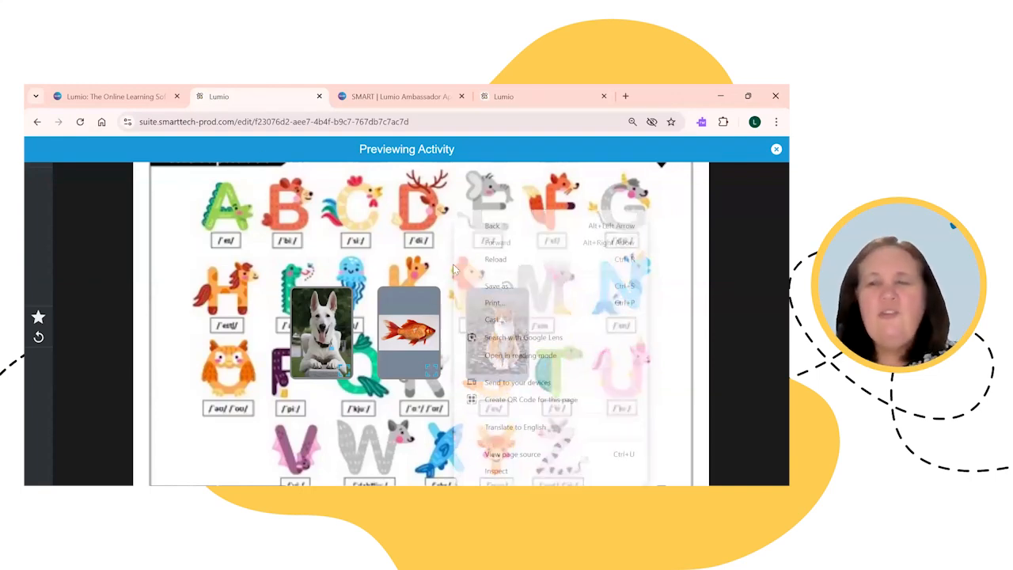
pyautogui.click(775, 149)
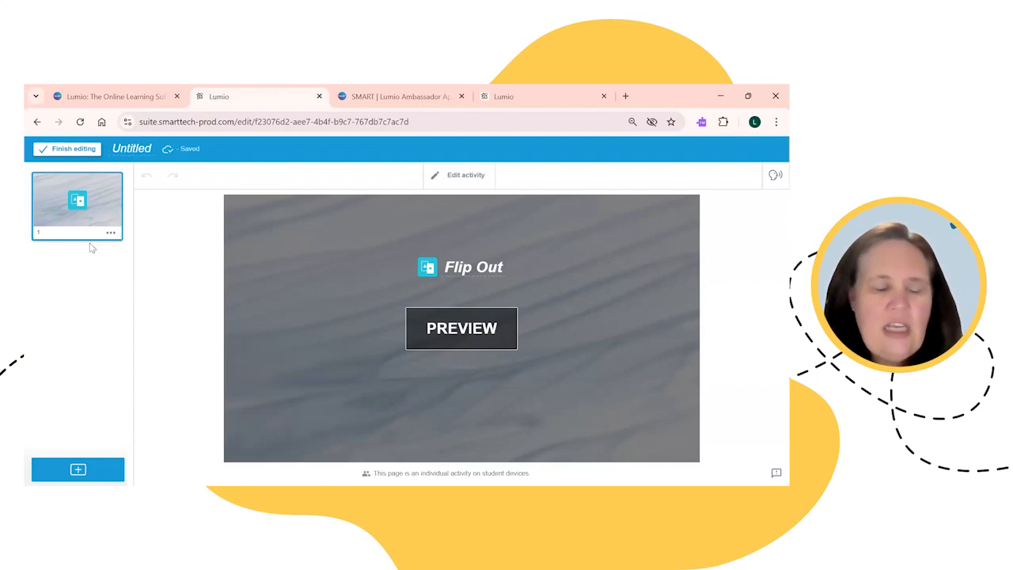
# Step: Use the blue + button below the page list to add a second page
pyautogui.click(95, 470)
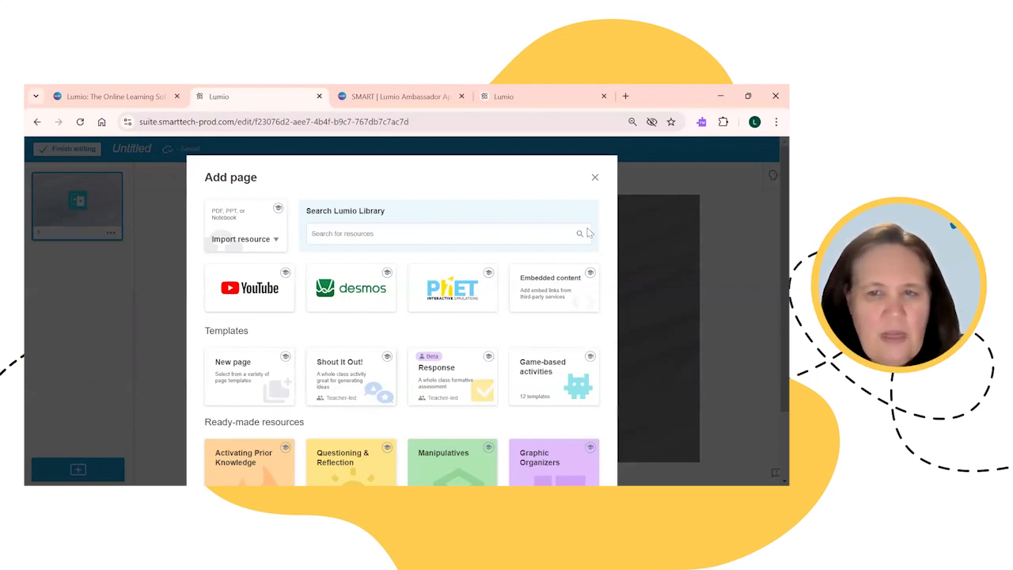
# Step: Reopen the Add page choices and pick the Shout It Out! activity template
pyautogui.click(595, 180)
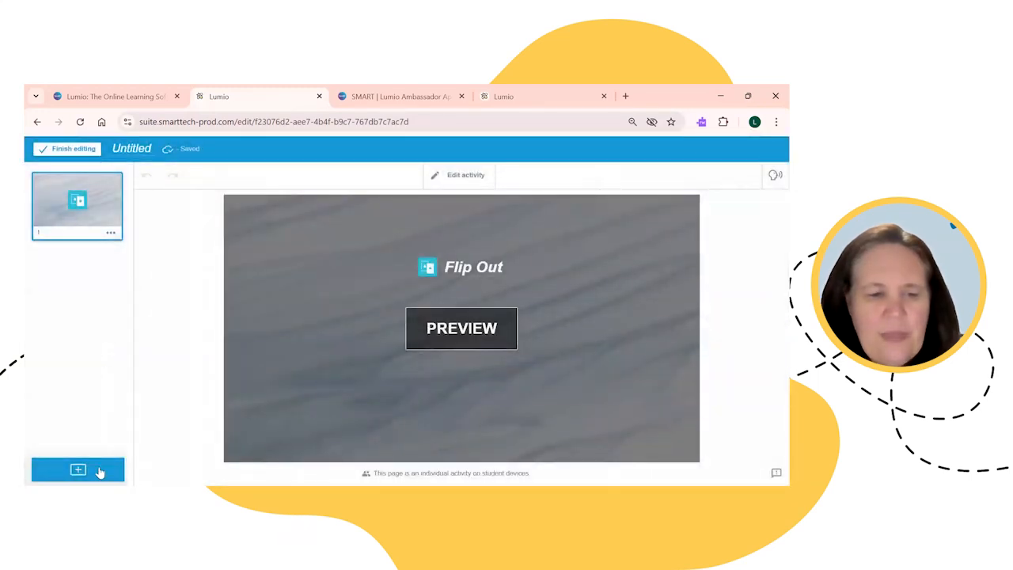
pyautogui.click(98, 471)
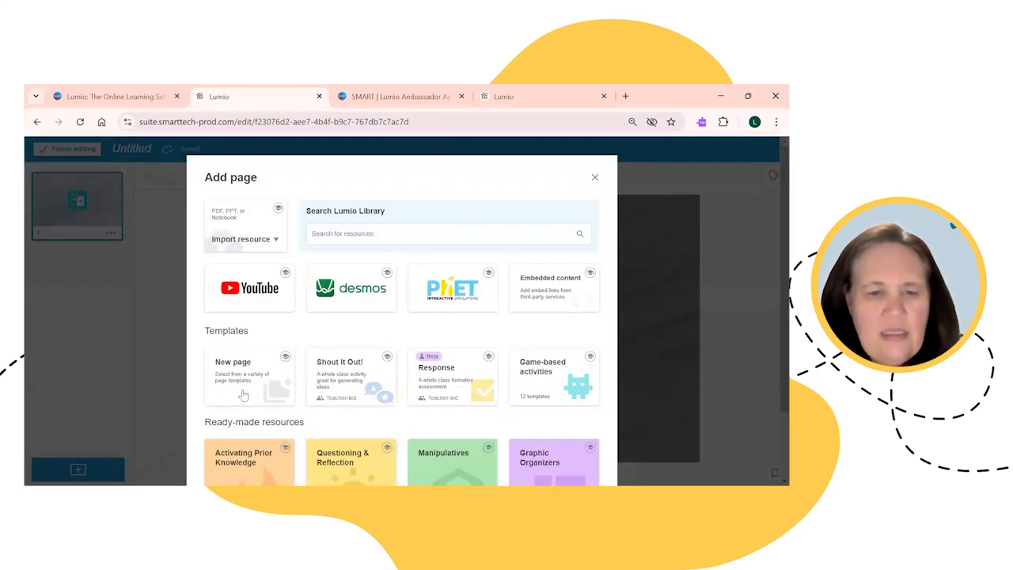
pyautogui.click(352, 387)
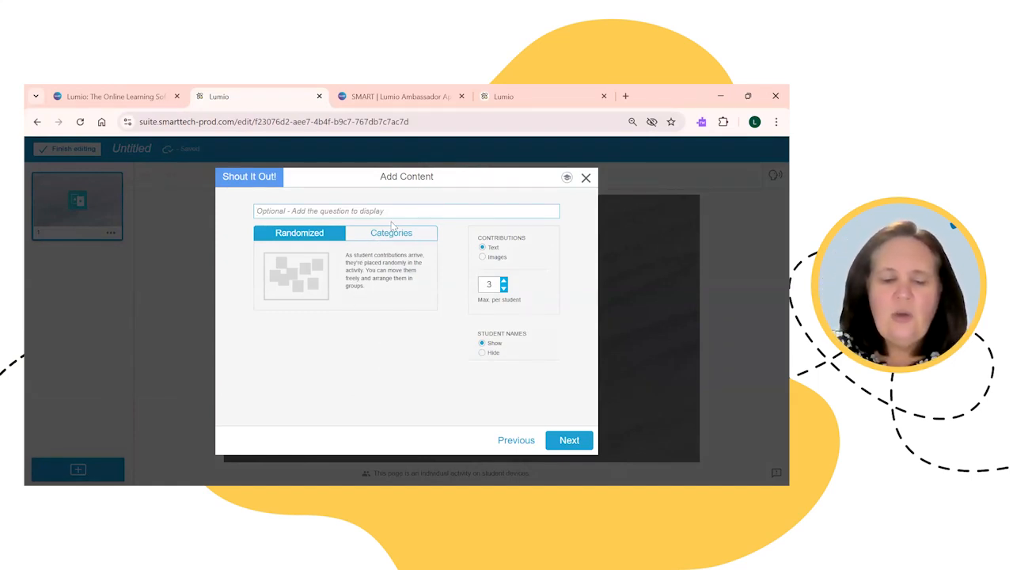
# Step: Enter the prompt 'What do you know about animals?' and set Max per student to 2
pyautogui.write('What ')
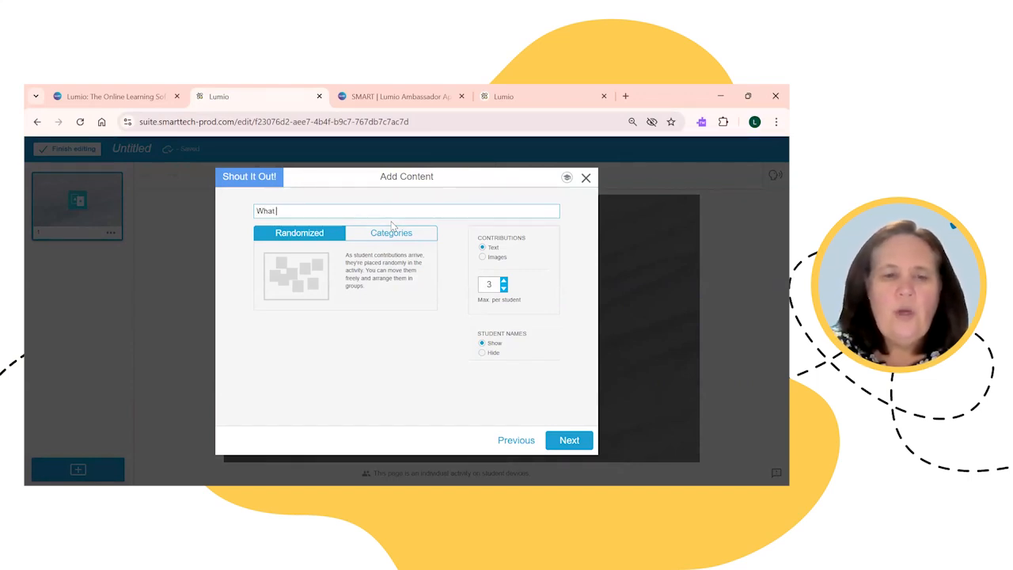
pyautogui.write('do you know about animals?')
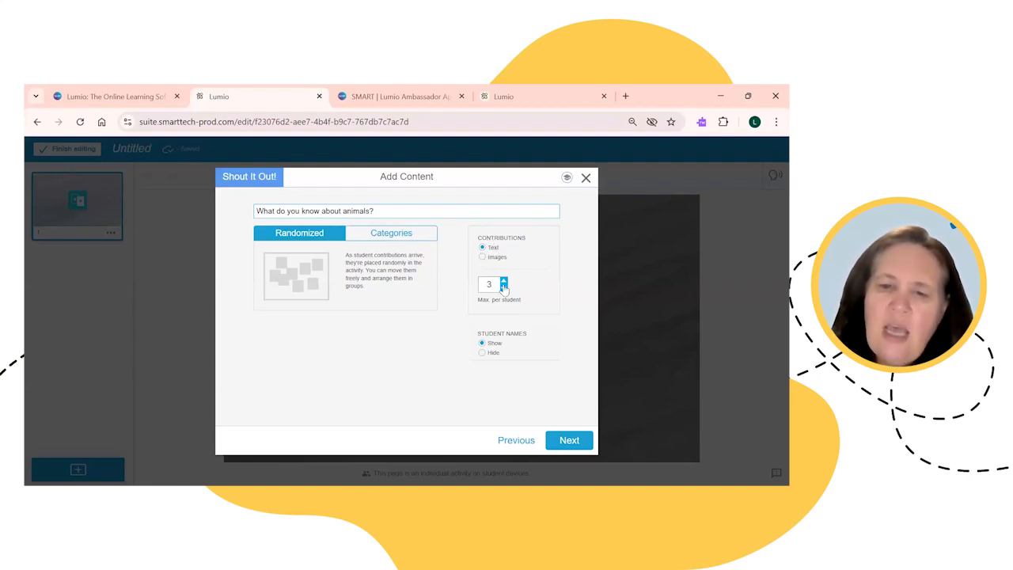
pyautogui.click(503, 282)
pyautogui.click(504, 281)
pyautogui.click(503, 281)
pyautogui.click(503, 288)
pyautogui.click(504, 288)
pyautogui.click(503, 288)
pyautogui.click(504, 288)
pyautogui.click(503, 288)
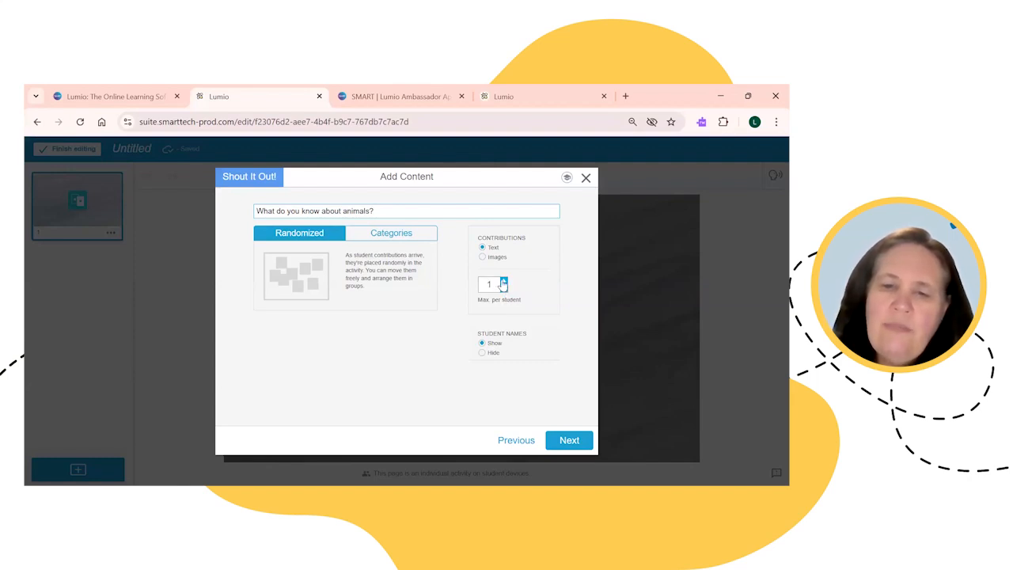
pyautogui.click(504, 281)
pyautogui.click(503, 281)
pyautogui.click(504, 281)
pyautogui.click(504, 281)
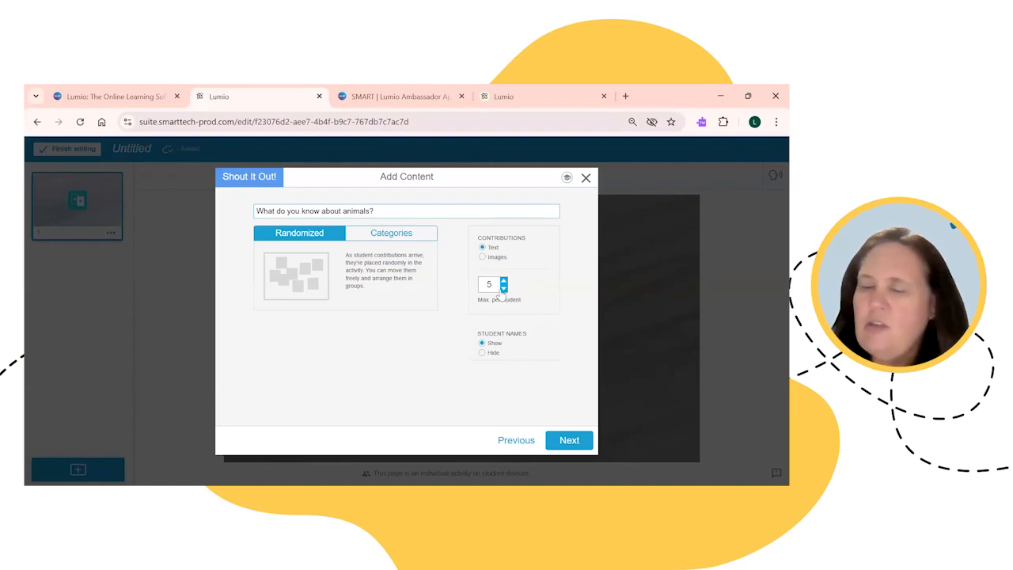
pyautogui.click(503, 288)
pyautogui.click(504, 288)
pyautogui.click(503, 288)
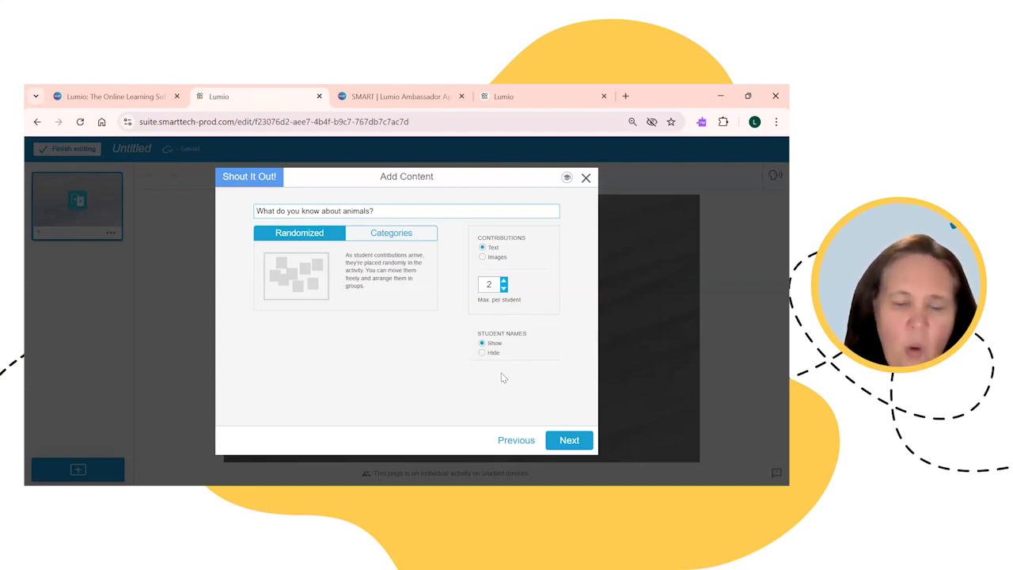
# Step: Choose the Classic theme and finish, saving Shout It Out! as lesson page 2
pyautogui.click(567, 441)
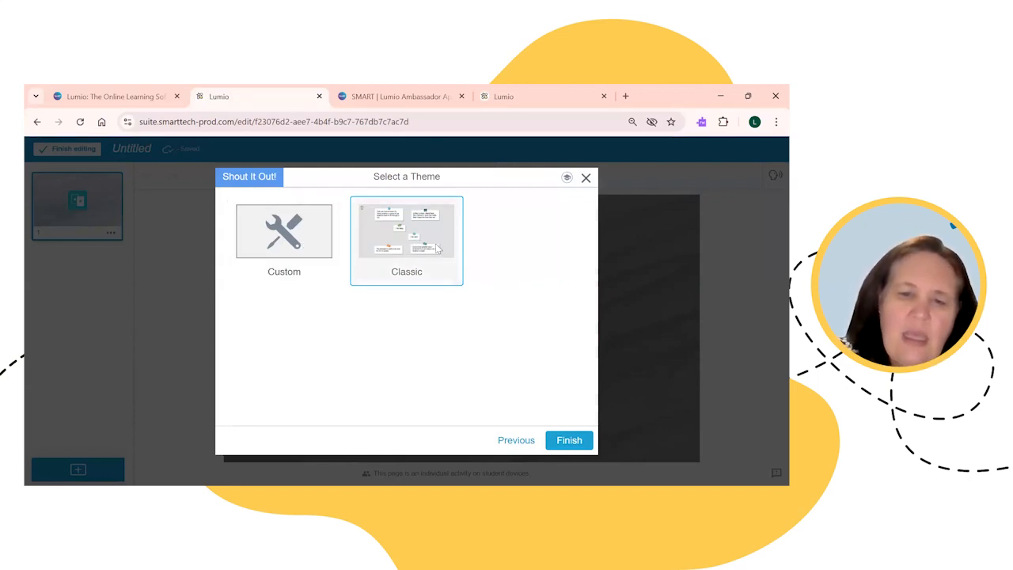
pyautogui.click(569, 440)
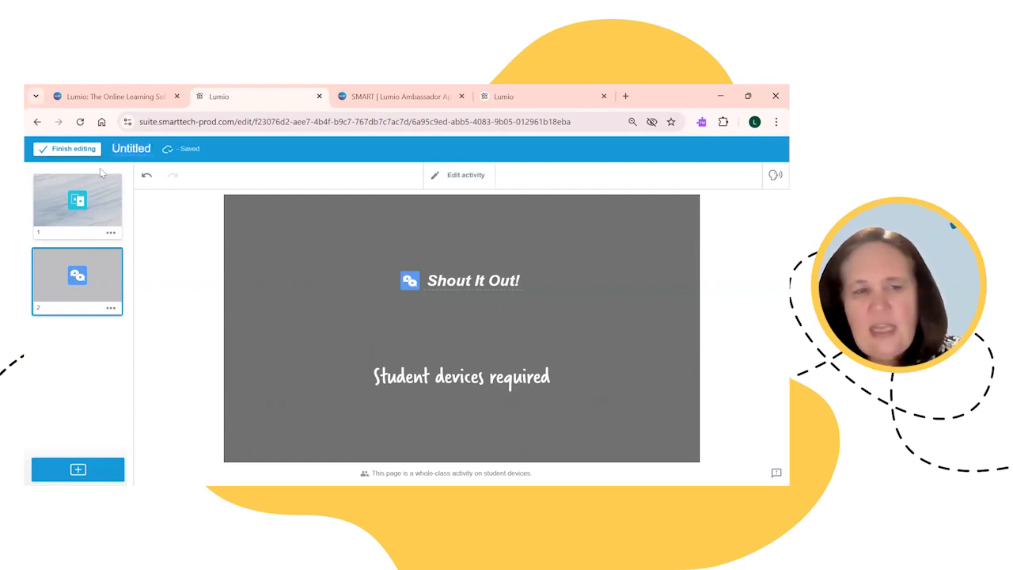
# Step: Retitle the Untitled lesson to 'Sample' and finish editing back to My Library
pyautogui.click(113, 158)
pyautogui.write('Smaple')
pyautogui.press('BackSpace')
pyautogui.press('BackSpace')
pyautogui.press('BackSpace')
pyautogui.press('BackSpace')
pyautogui.press('BackSpace')
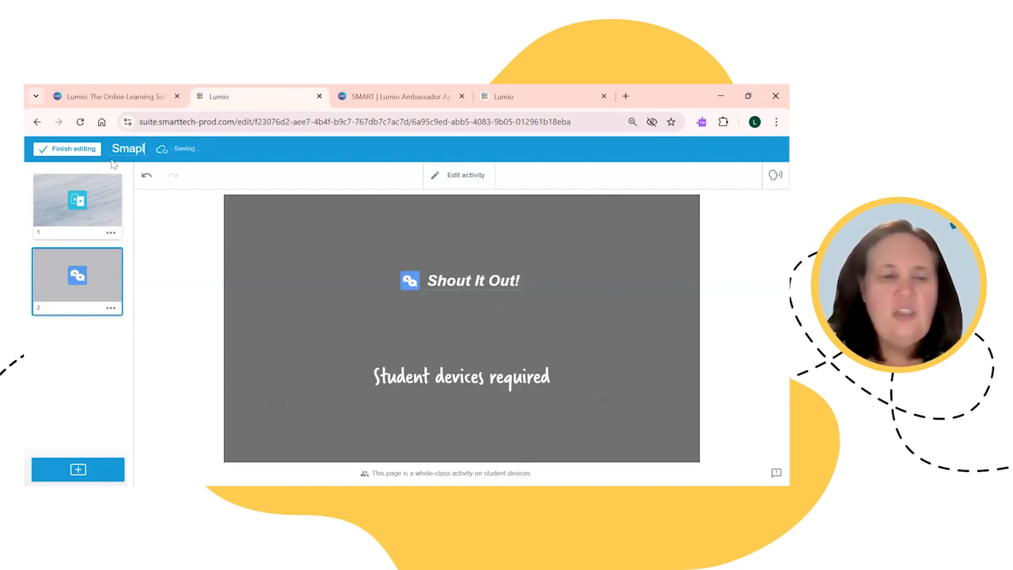
pyautogui.write('ample')
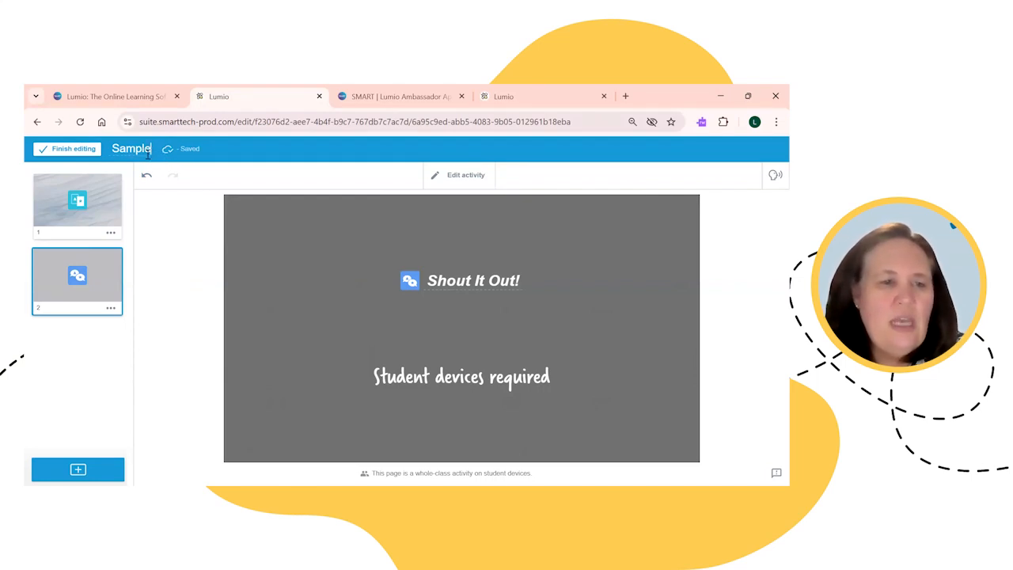
pyautogui.click(74, 149)
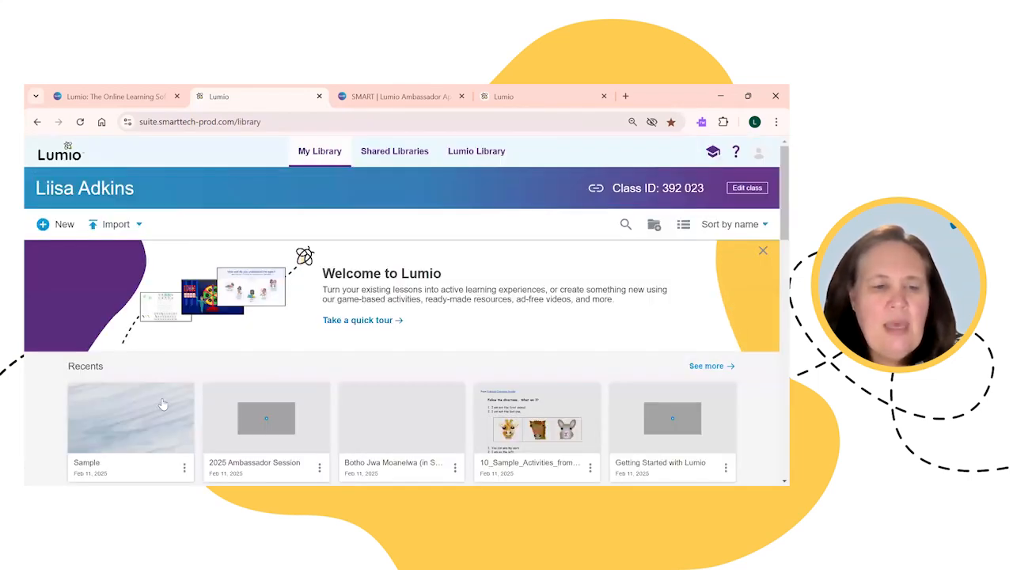
pyautogui.moveTo(107, 400)
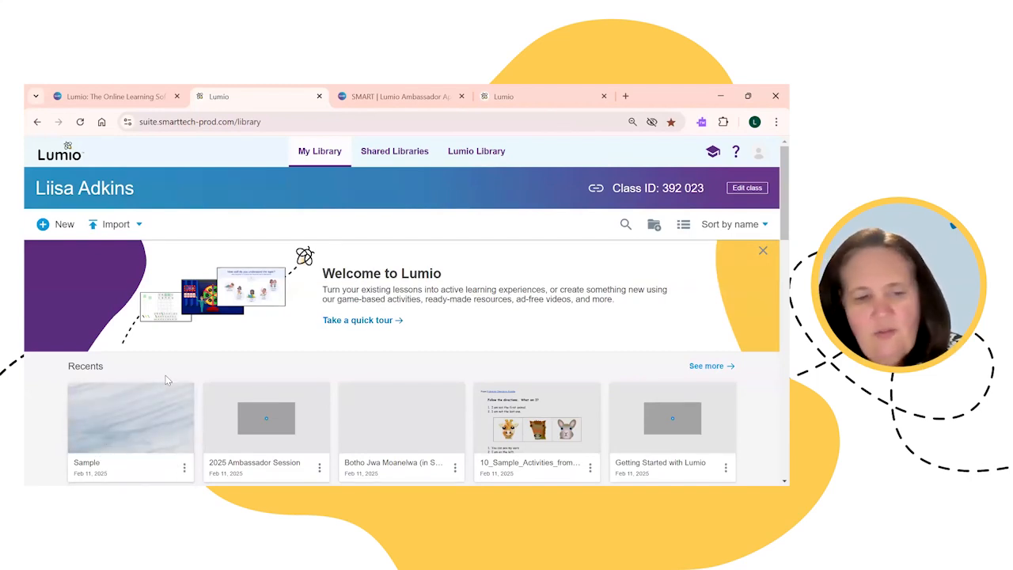
# Step: Open the three-dot actions menu on the Sample lesson card in Recents
pyautogui.moveTo(146, 398)
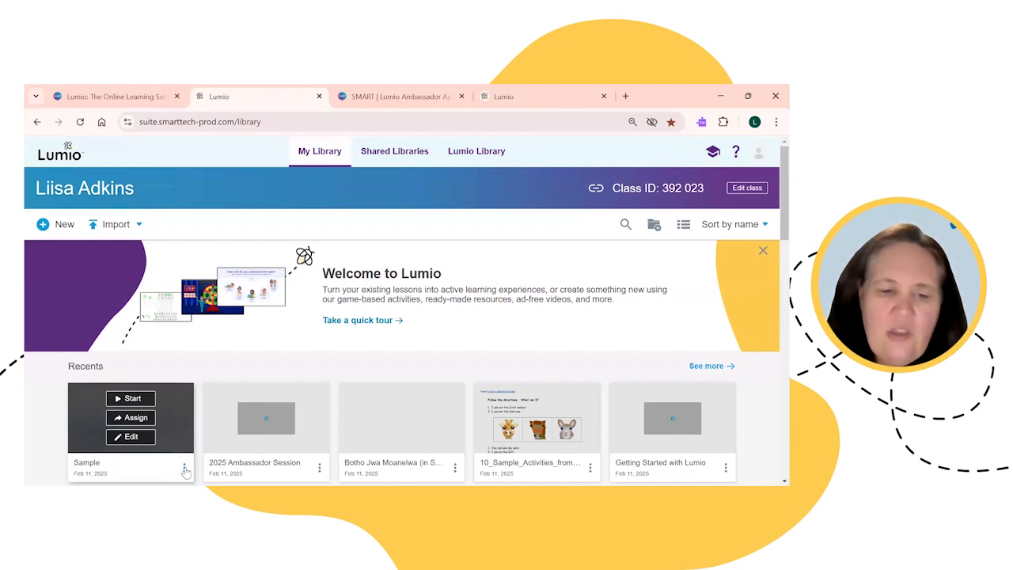
pyautogui.click(185, 468)
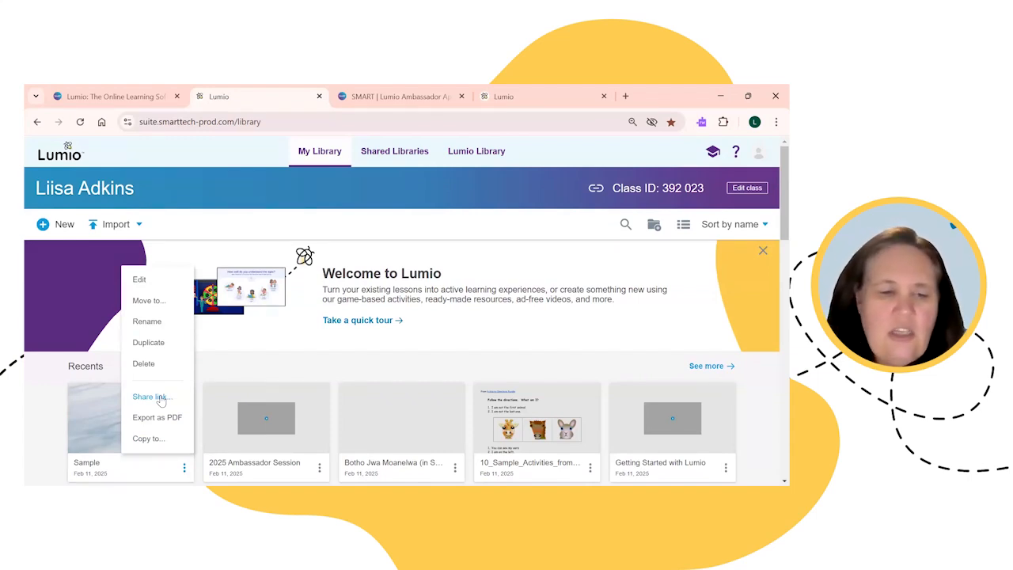
# Step: Choose Share link for Sample and request a student access link and a teacher resource link
pyautogui.click(159, 400)
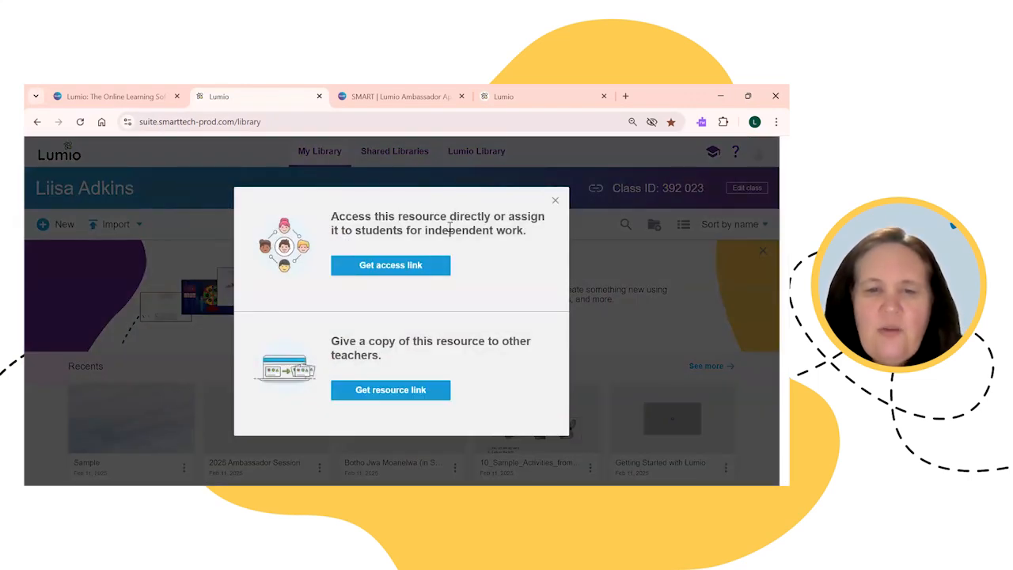
pyautogui.click(417, 266)
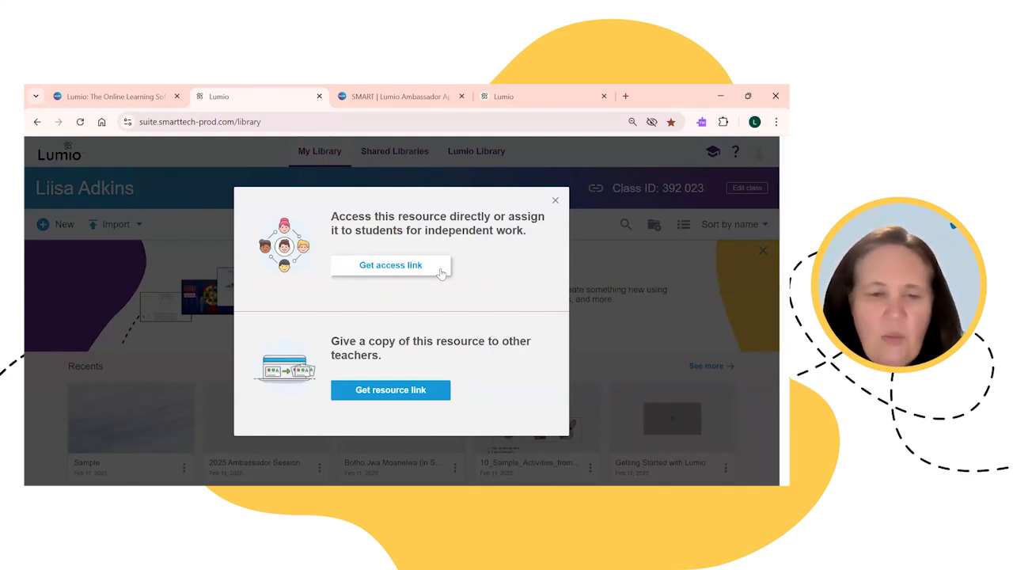
pyautogui.click(420, 269)
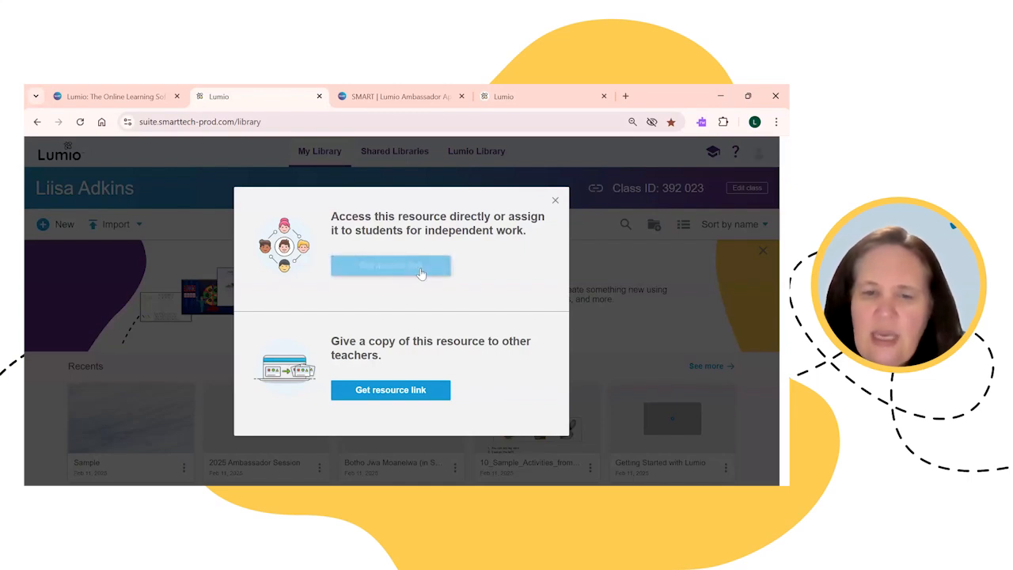
pyautogui.click(379, 388)
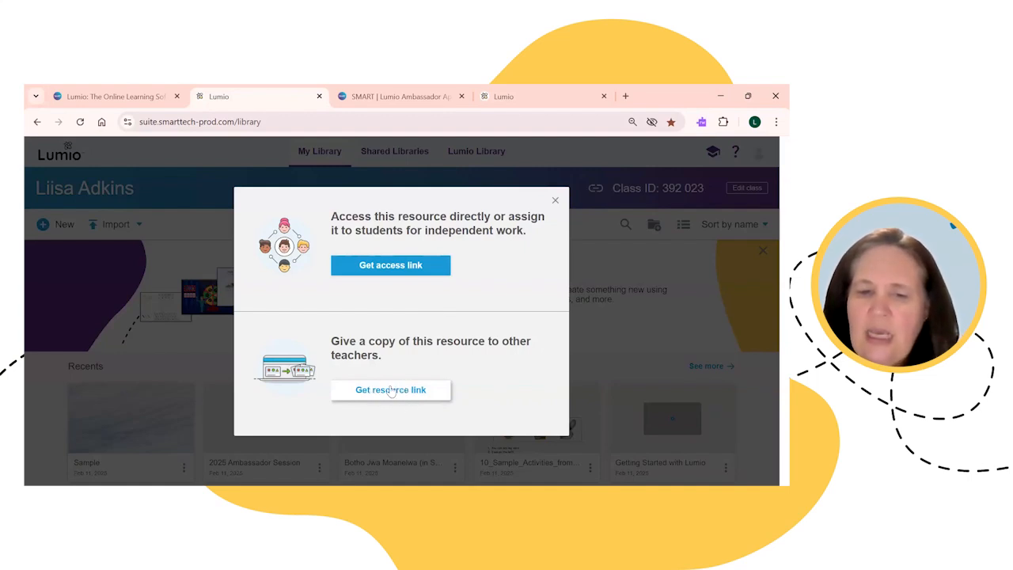
# Step: Copy the Sample lesson's resource share link and switch to the Ambassador Application browser tab
pyautogui.click(391, 396)
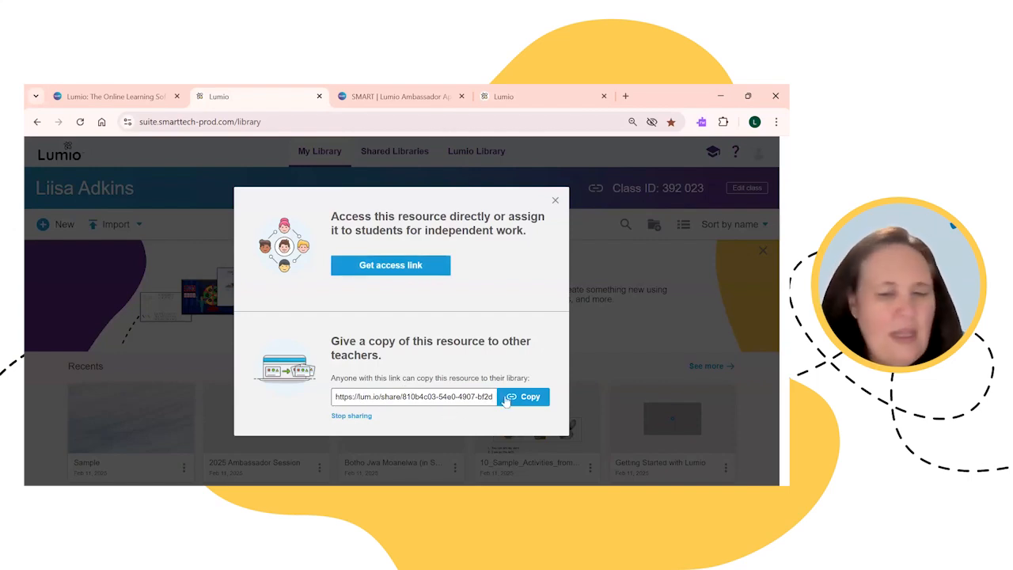
pyautogui.click(527, 399)
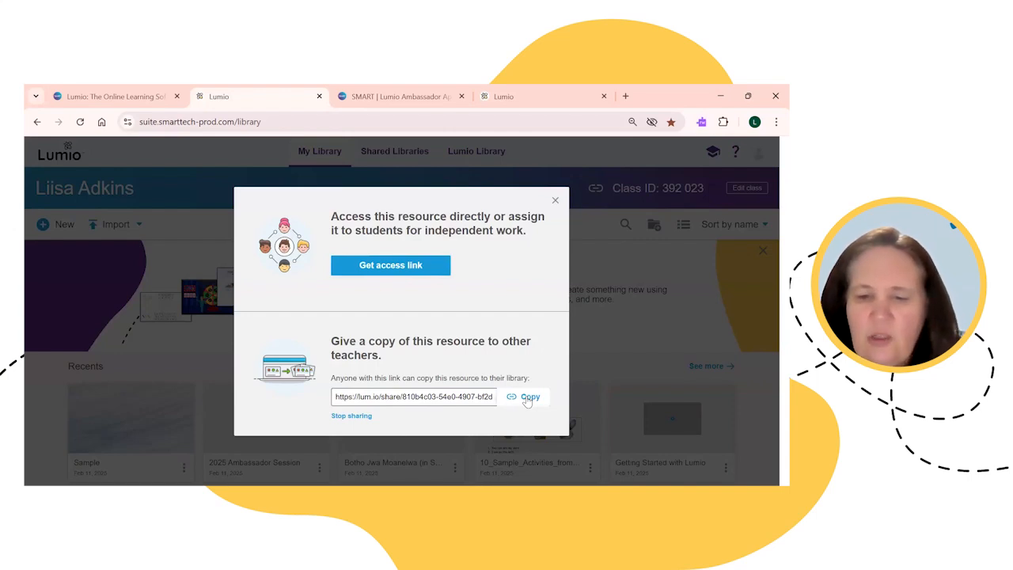
pyautogui.click(527, 398)
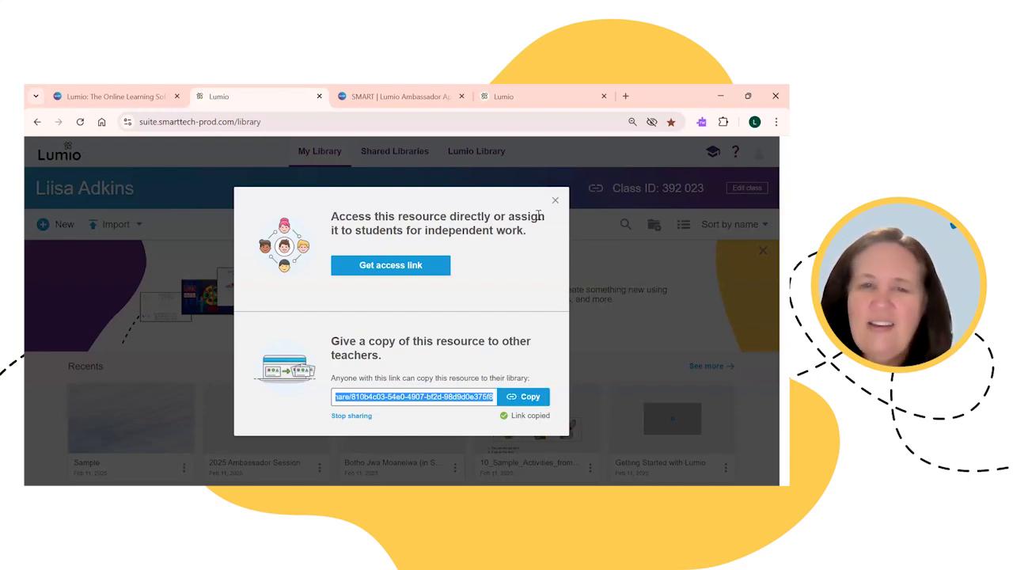
pyautogui.click(408, 95)
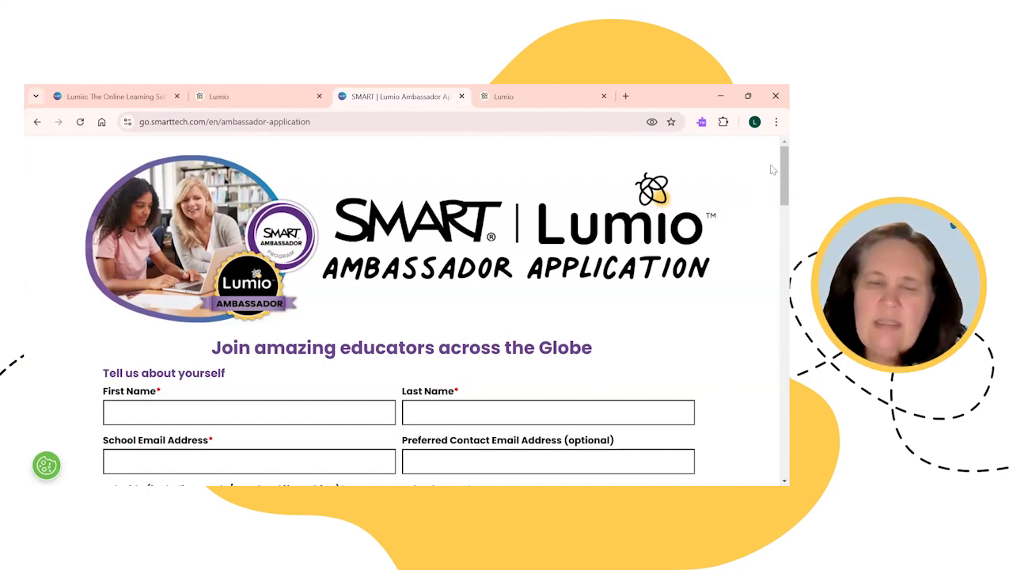
pyautogui.scroll(-3, 772, 182)
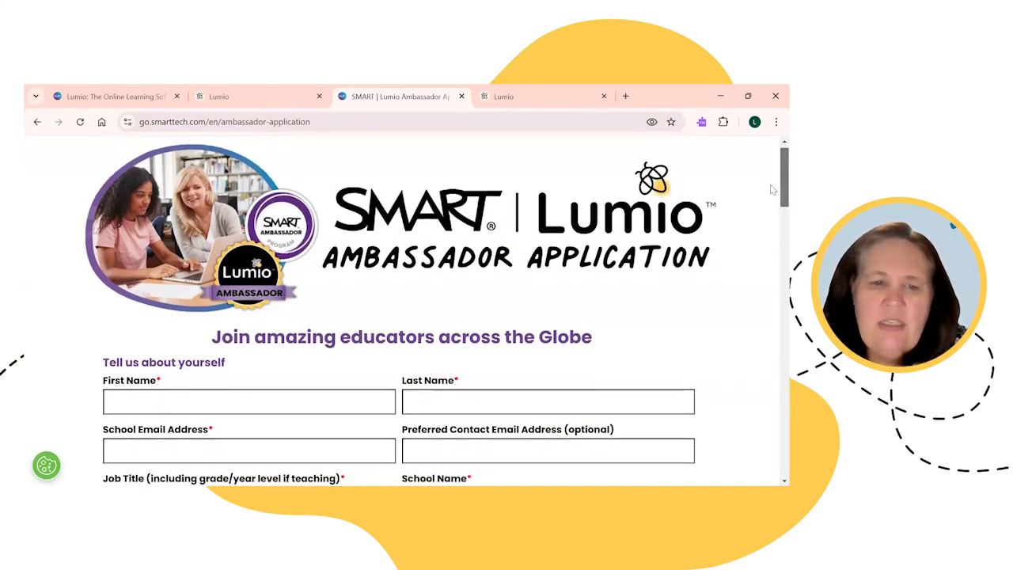
pyautogui.scroll(-2, 773, 206)
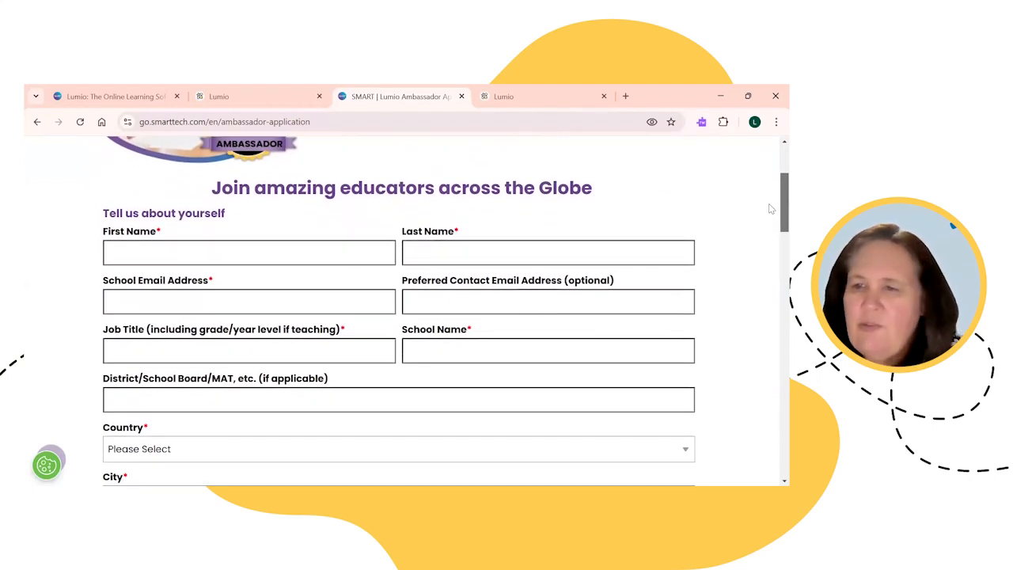
pyautogui.scroll(-2, 769, 210)
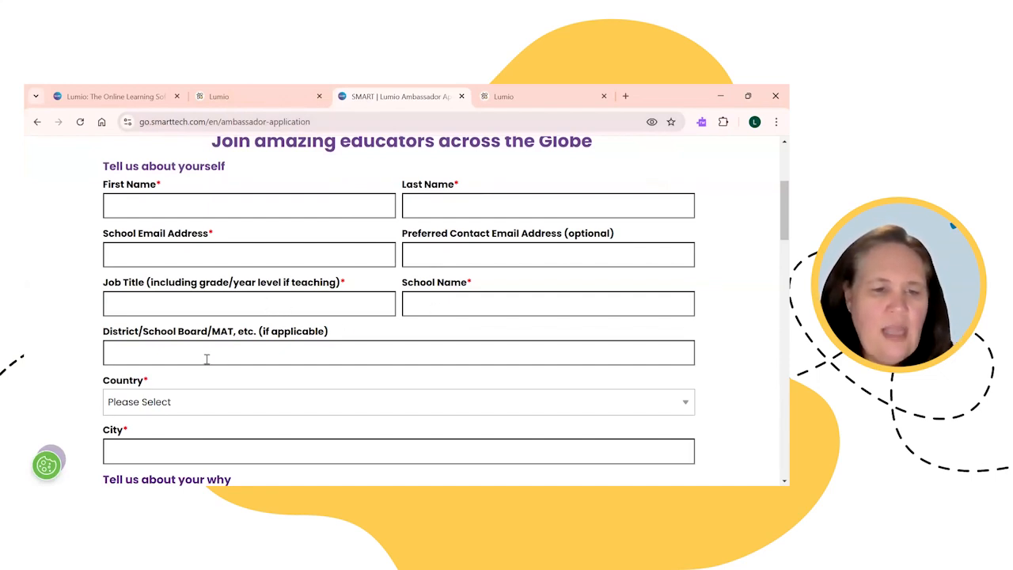
pyautogui.scroll(-1, 202, 354)
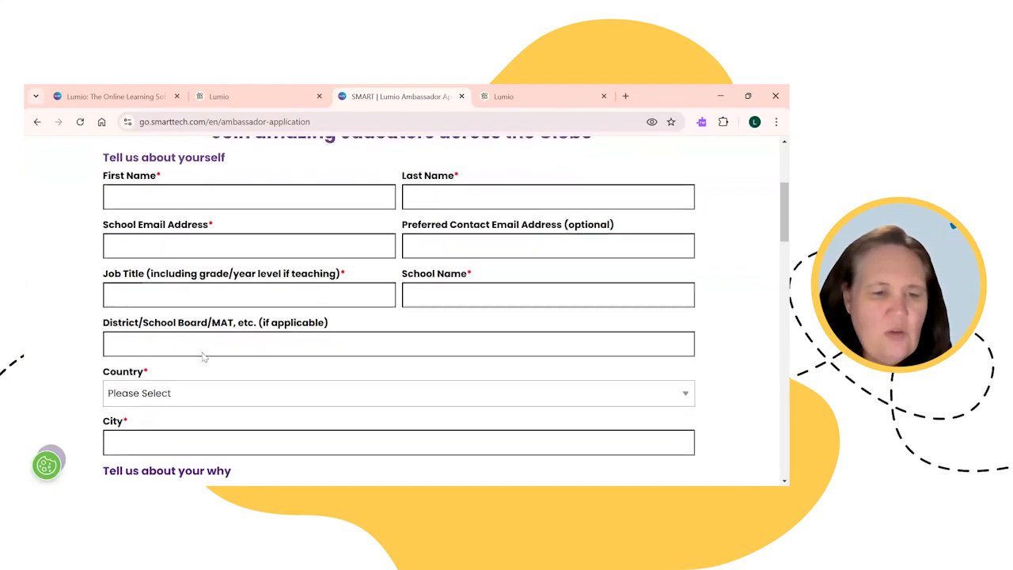
pyautogui.scroll(-2, 211, 339)
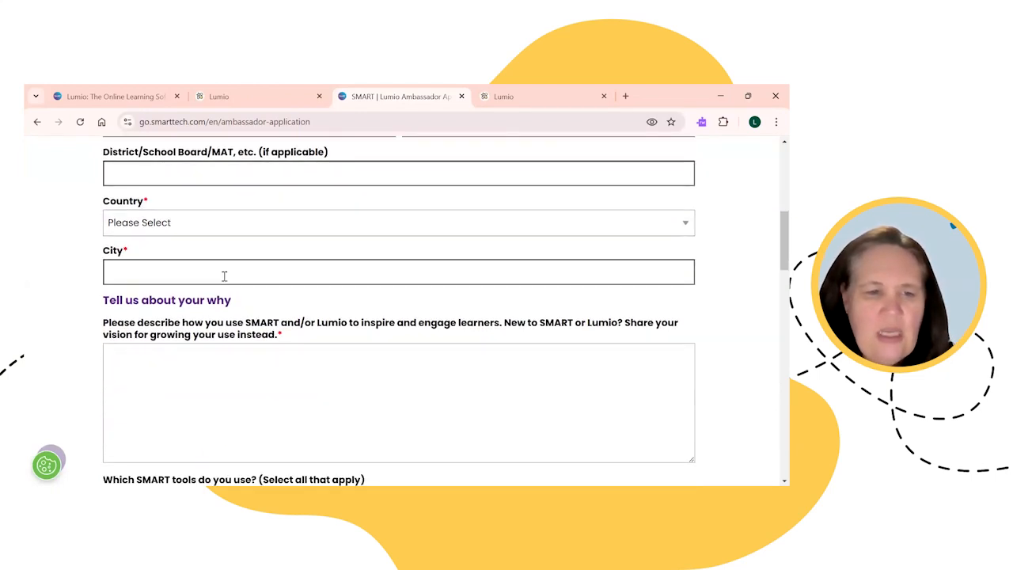
pyautogui.scroll(2, 231, 274)
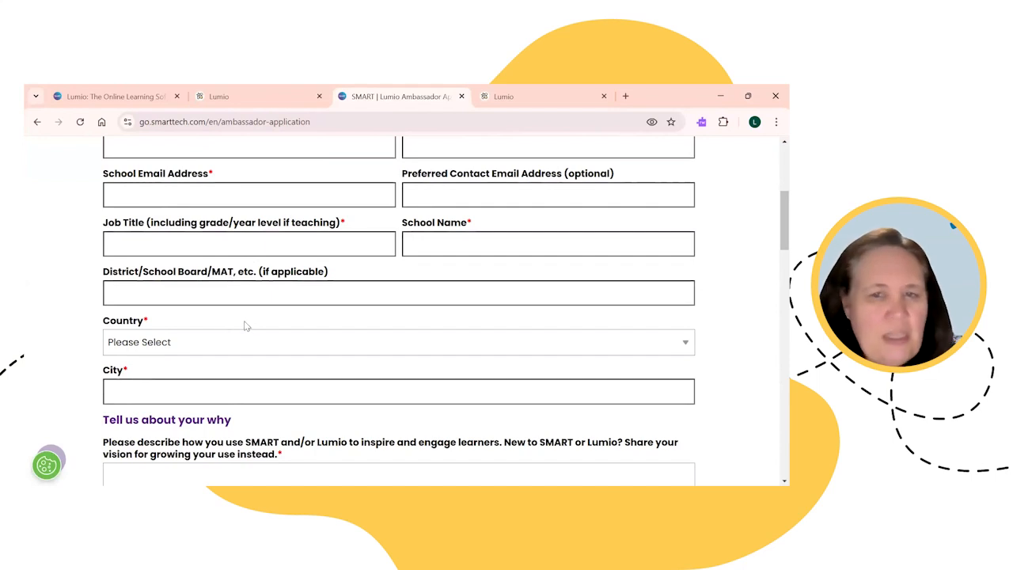
pyautogui.scroll(-1, 245, 325)
pyautogui.scroll(-1, 245, 320)
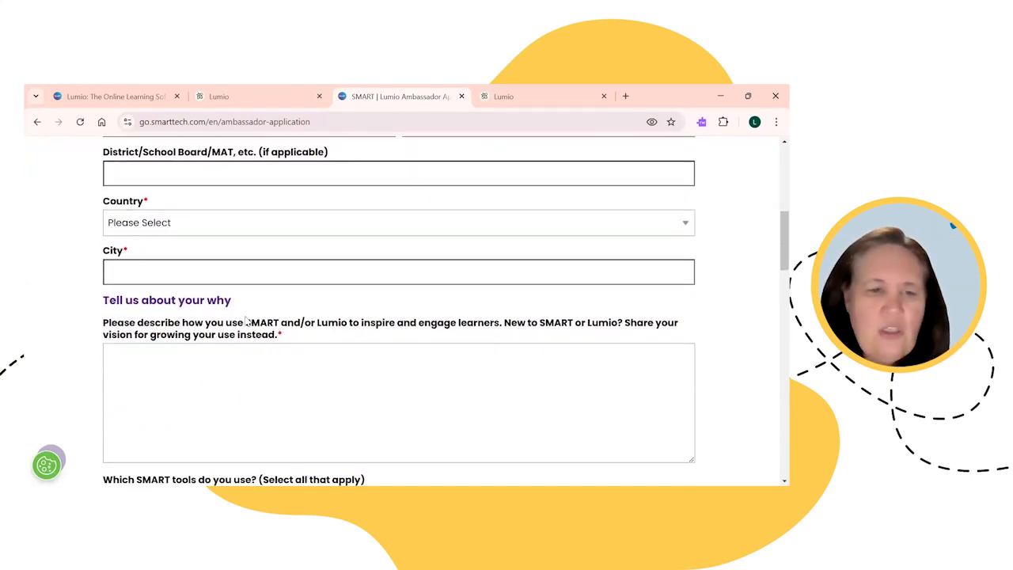
pyautogui.scroll(-1, 245, 320)
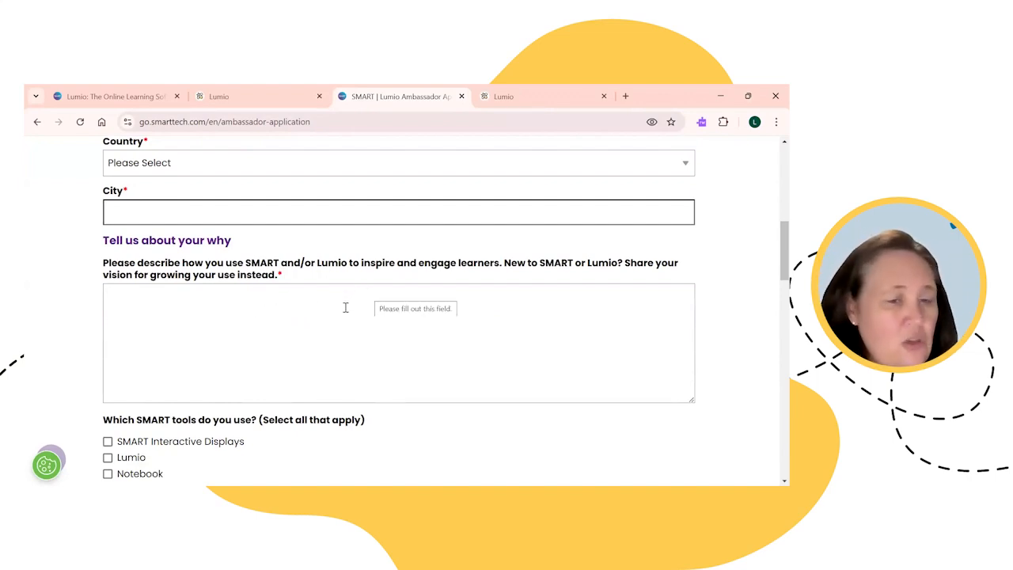
pyautogui.scroll(-1, 349, 306)
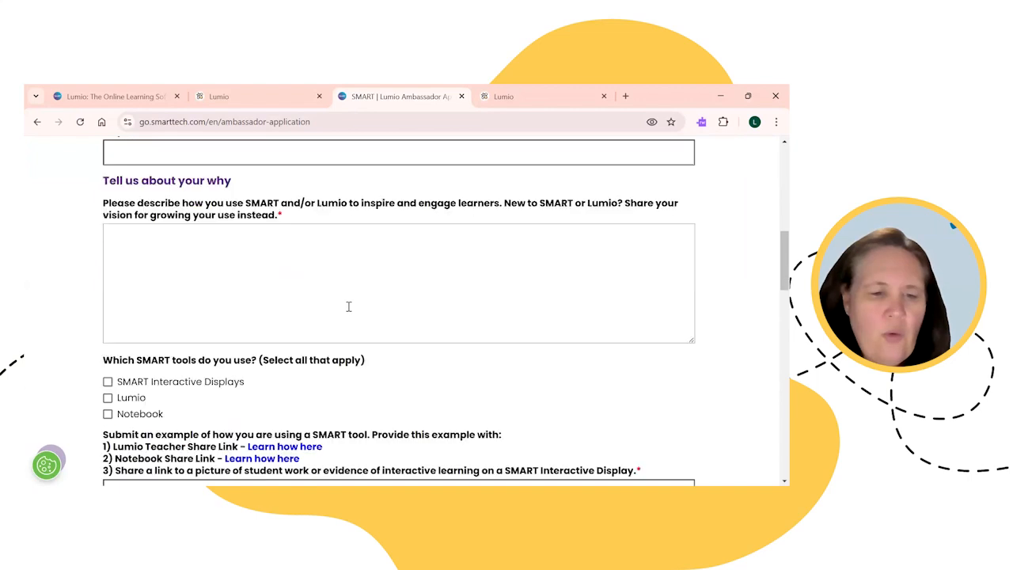
pyautogui.scroll(-2, 351, 305)
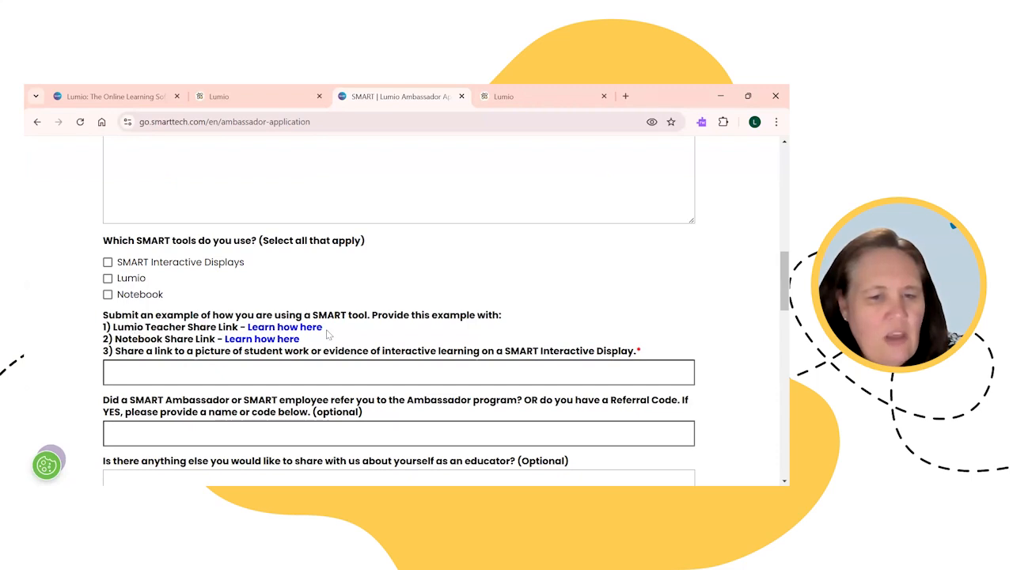
# Step: Paste the copied lum.io share link into the required example-link field
pyautogui.click(241, 372)
pyautogui.rightClick(240, 373)
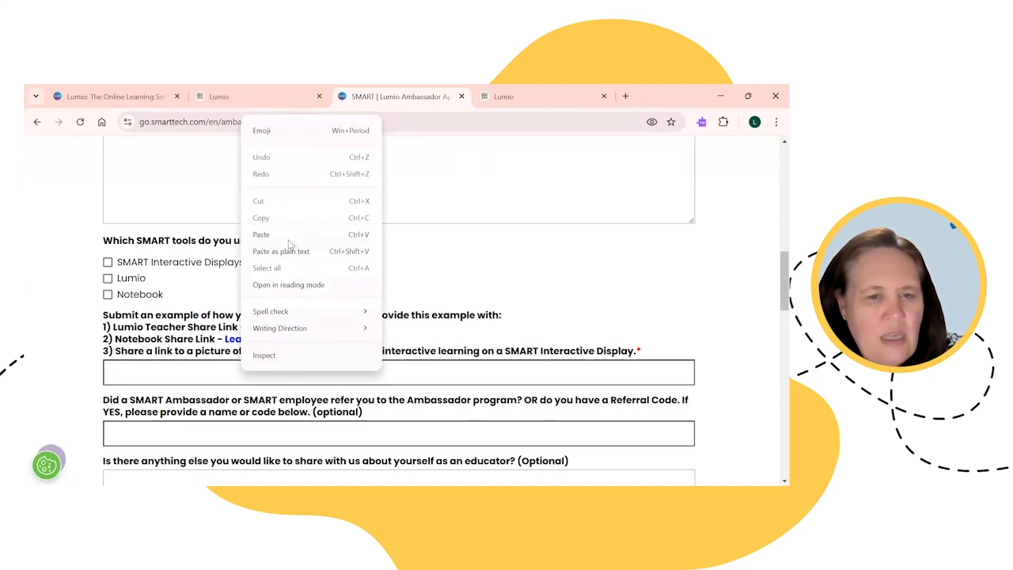
pyautogui.click(261, 234)
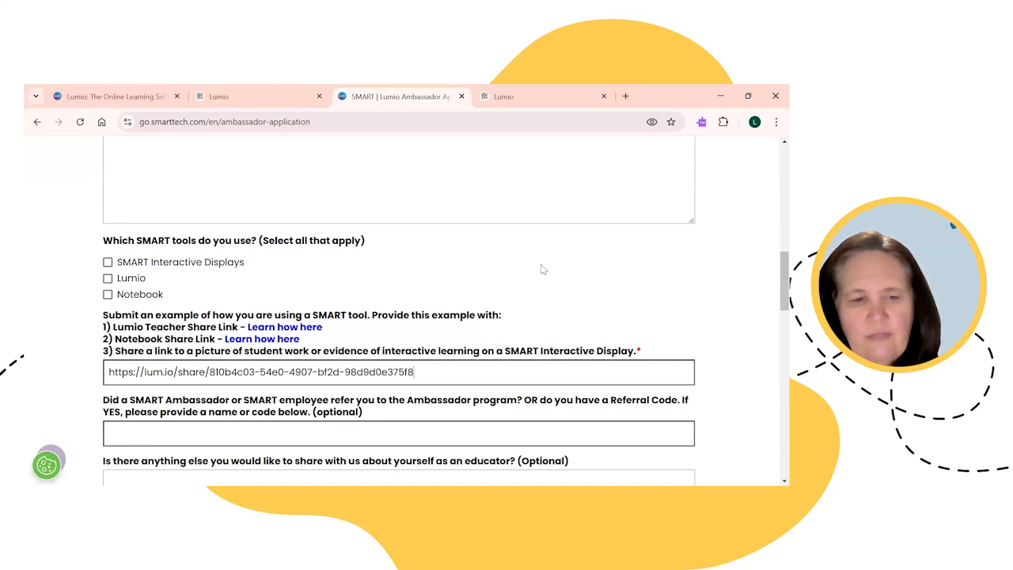
# Step: Enter the referring ambassador's full name in the referral field
pyautogui.scroll(-2, 543, 270)
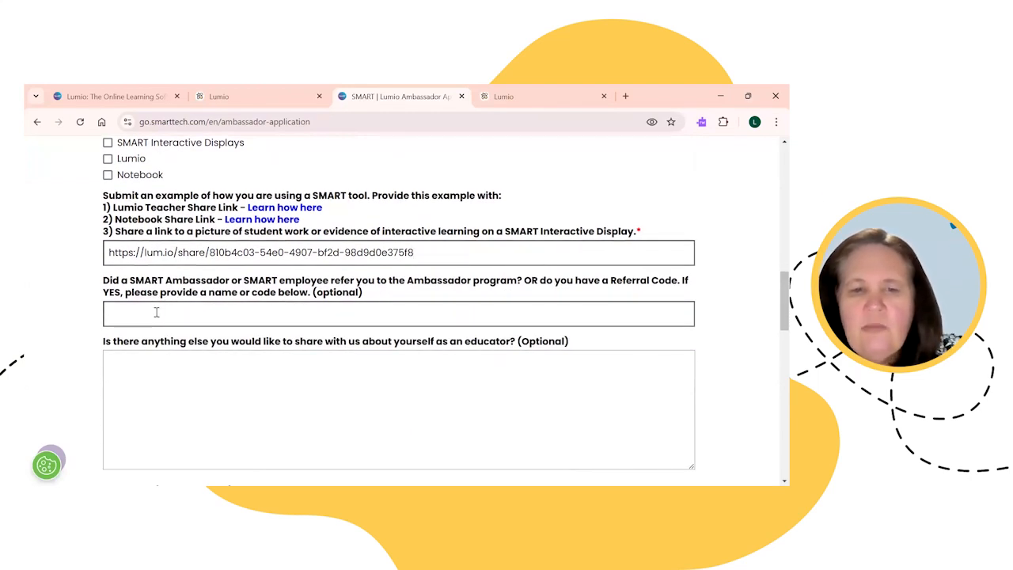
pyautogui.click(157, 312)
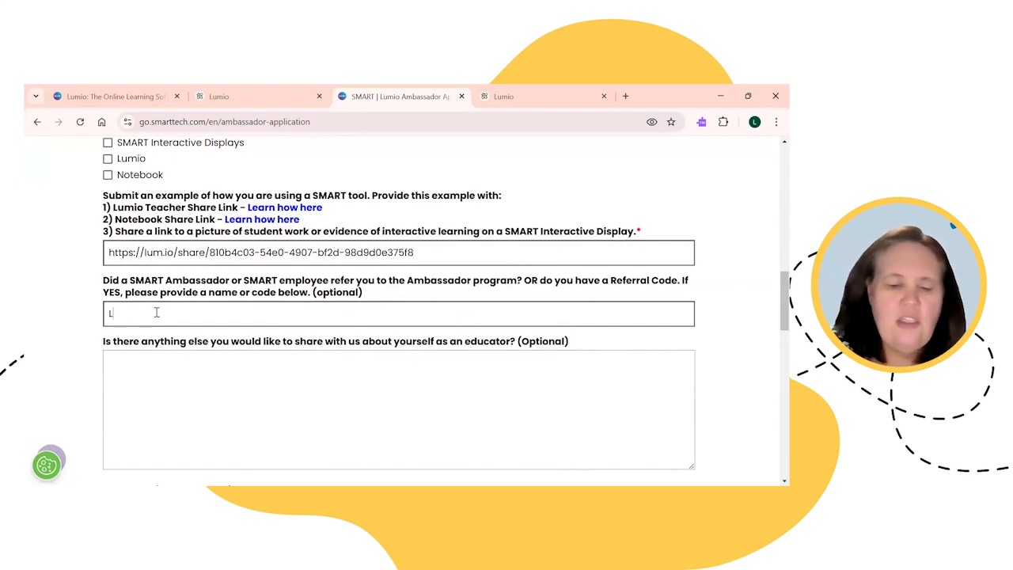
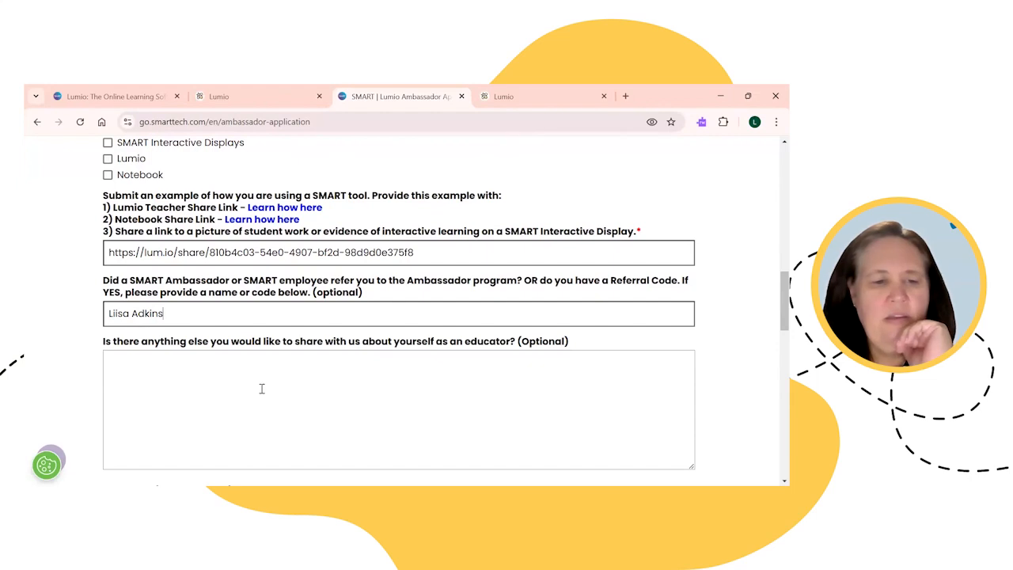
# Step: Scroll down to the form's Submit button, then return to the Lumio library tab
pyautogui.scroll(-1, 262, 388)
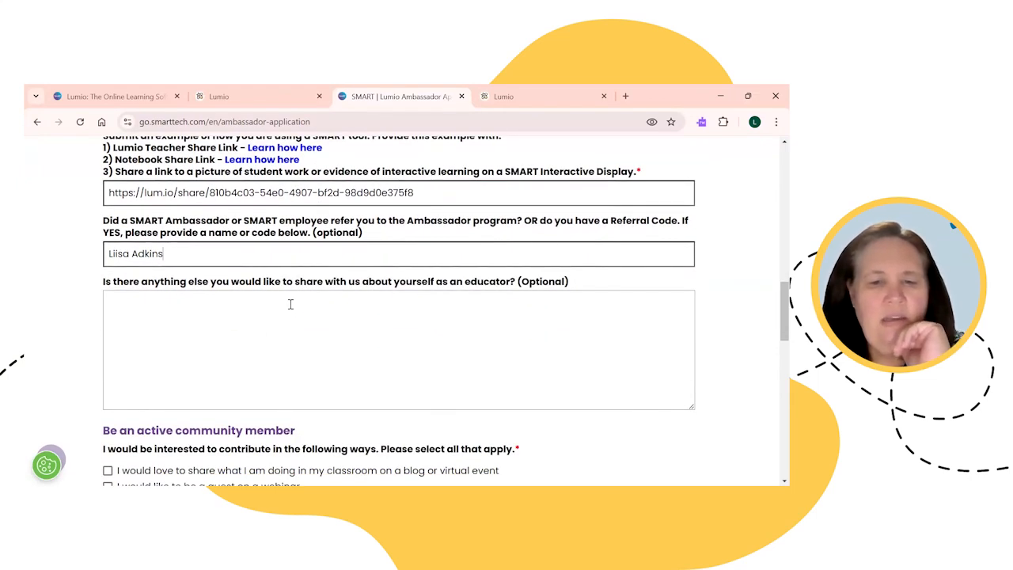
pyautogui.scroll(-3, 292, 302)
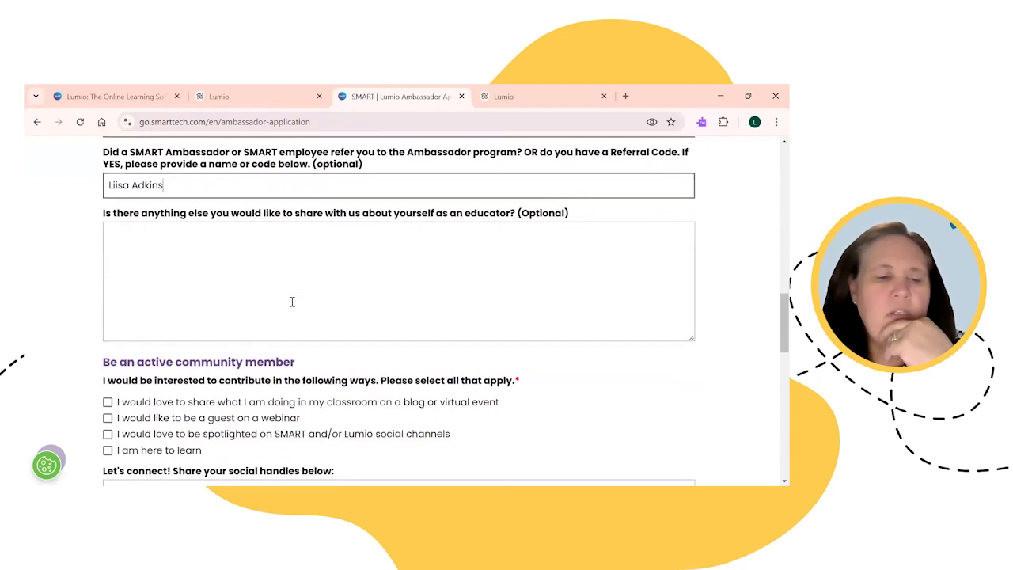
pyautogui.scroll(-2, 164, 350)
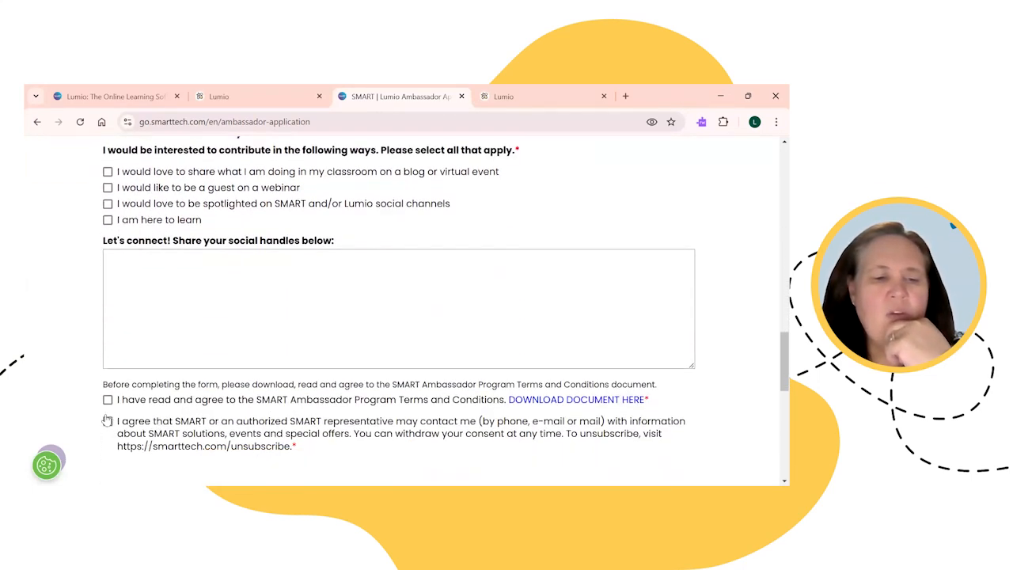
pyautogui.scroll(-1, 139, 417)
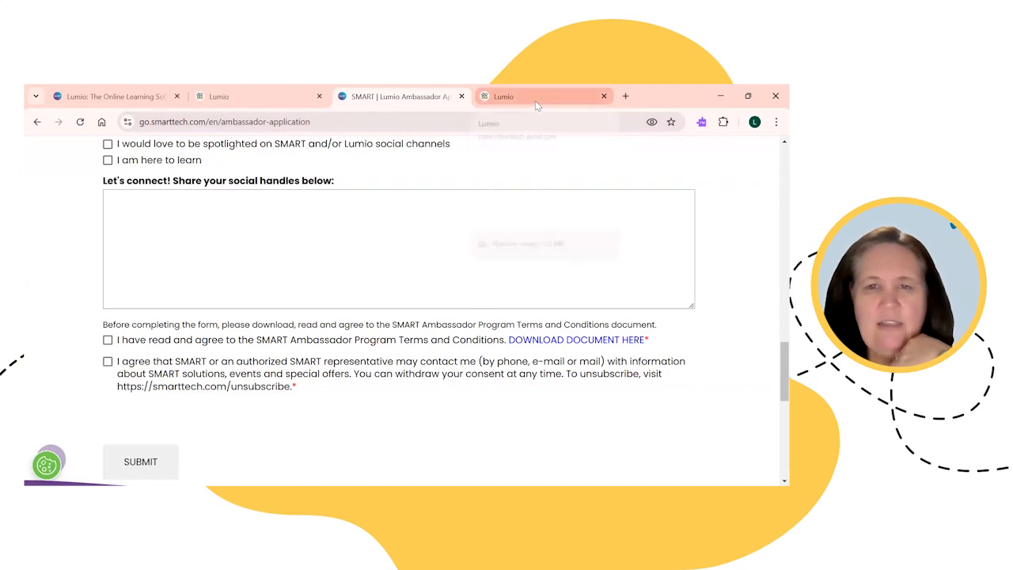
pyautogui.click(284, 92)
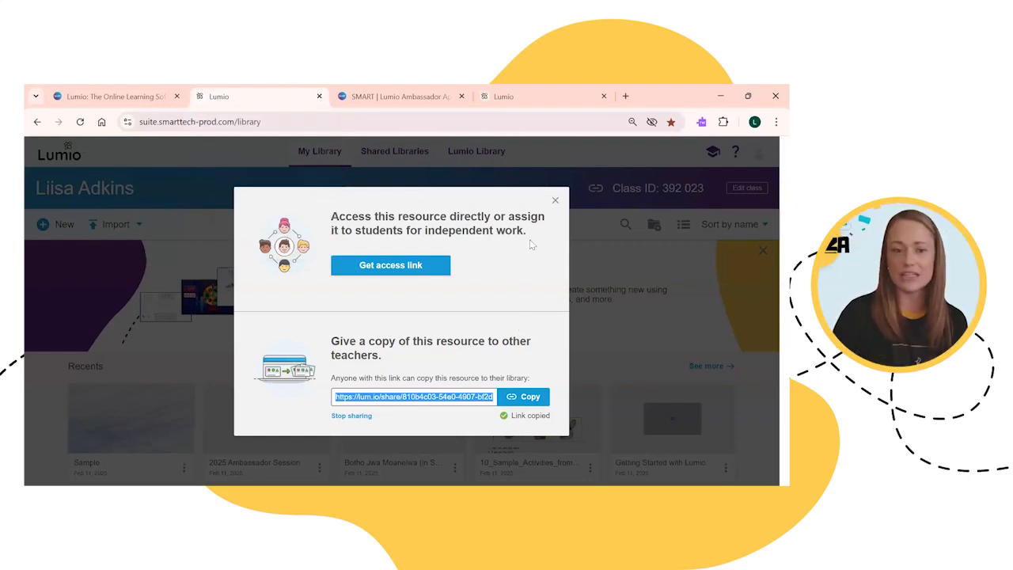
# Step: Close the share dialog and open the 2025 Ambassador Session lesson, dismissing the join info
pyautogui.click(555, 200)
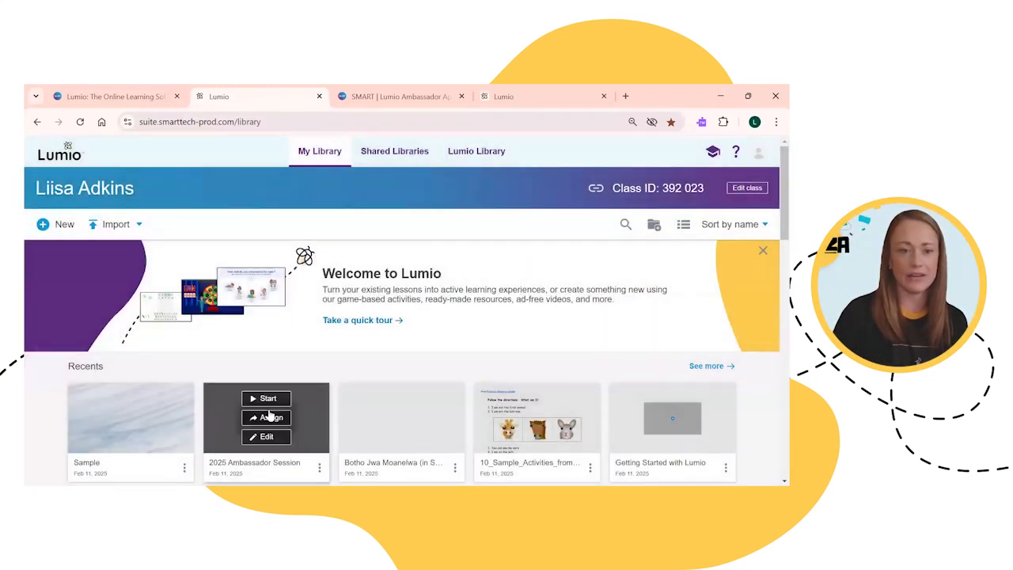
pyautogui.click(306, 406)
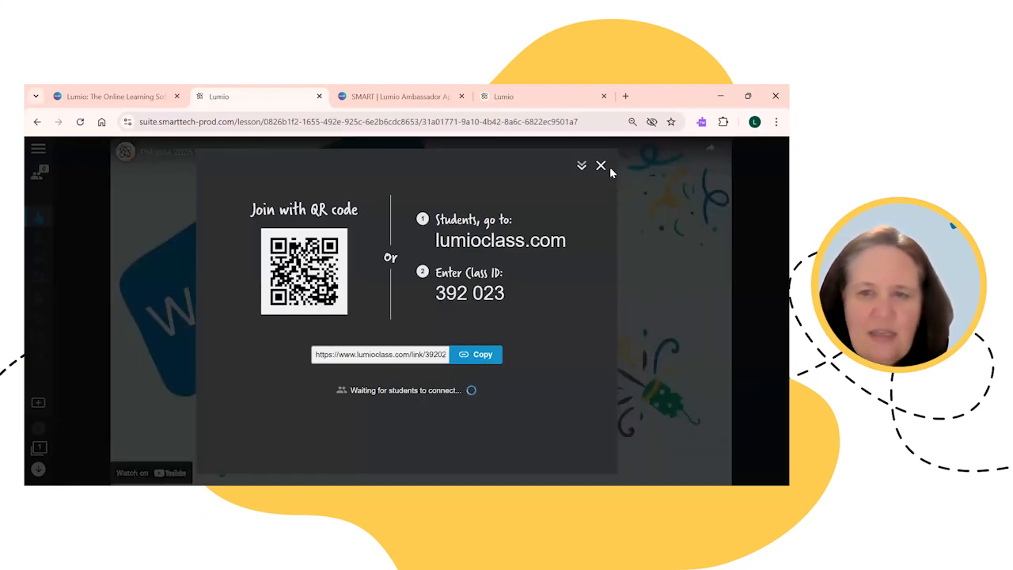
pyautogui.click(603, 164)
# Step: Go to slide 12, Next Steps, from the pages panel
pyautogui.click(40, 448)
pyautogui.scroll(-5, 125, 364)
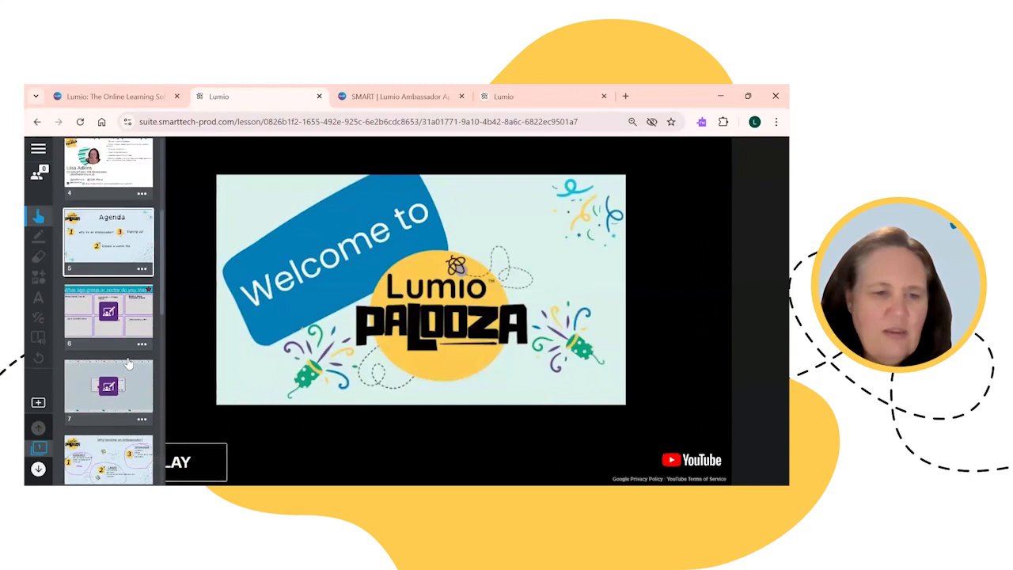
pyautogui.scroll(-5, 127, 360)
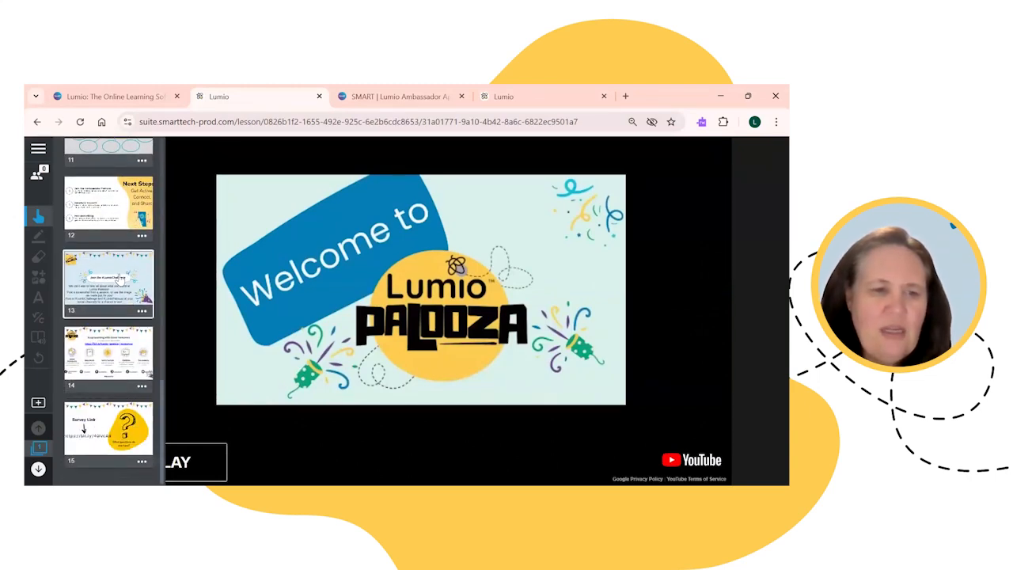
pyautogui.click(131, 209)
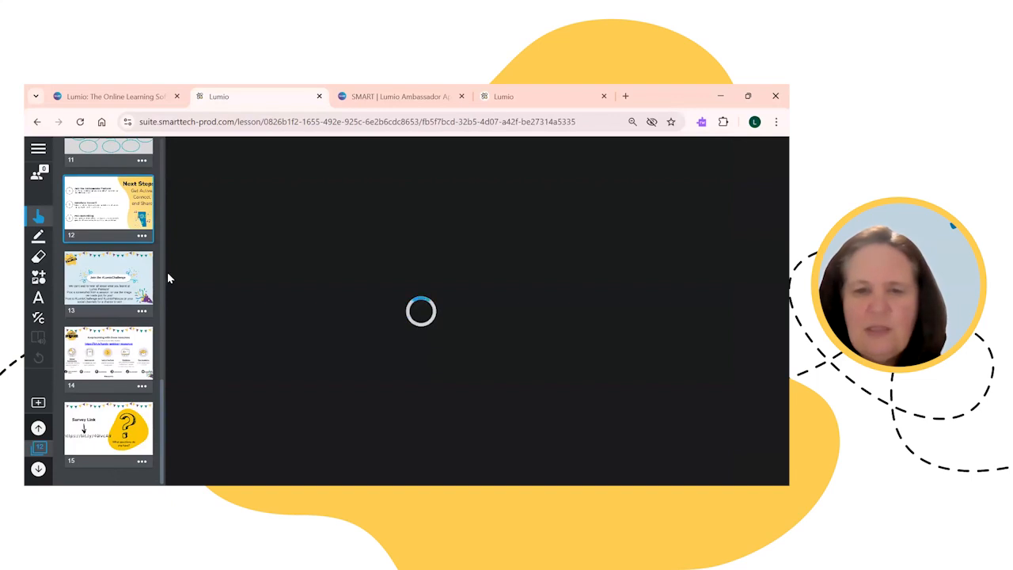